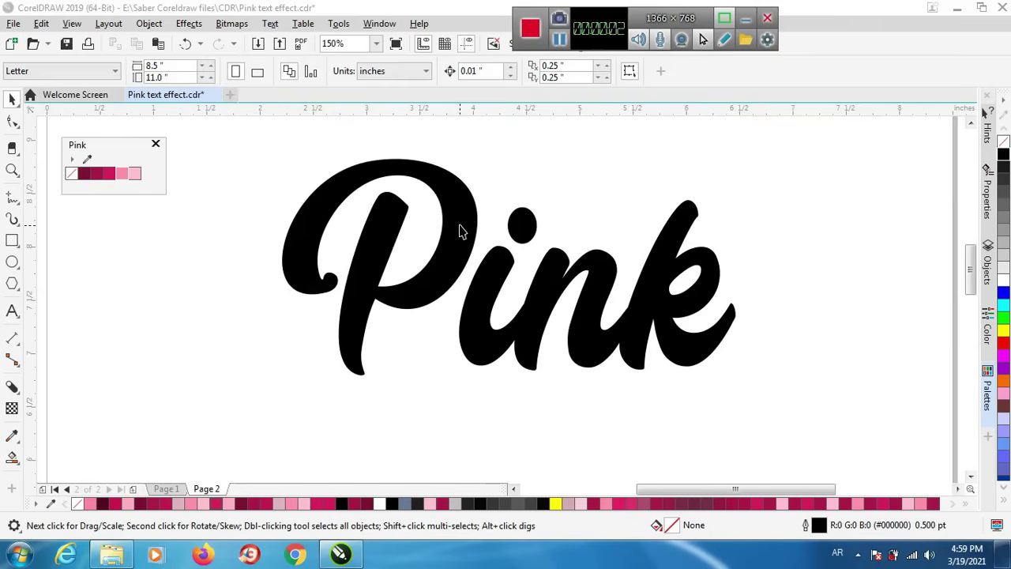
- Reposition the black Pink lettering lower-left on the page, away from the original
{"action": "left_click_drag", "start_coordinate": [462, 230], "coordinate": [442, 223]}
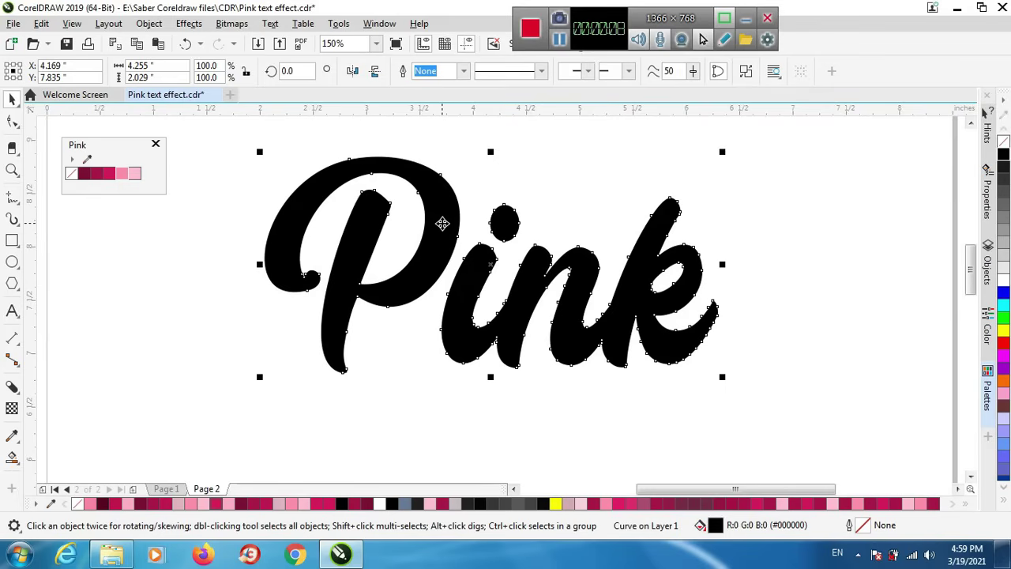
{"action": "mouse_move", "coordinate": [443, 224]}
{"action": "left_mouse_down"}
{"action": "mouse_move", "coordinate": [655, 200]}
{"action": "mouse_move", "coordinate": [458, 348]}
{"action": "left_mouse_up"}
{"action": "scroll", "coordinate": [654, 200], "scroll_direction": "down", "scroll_amount": 2}
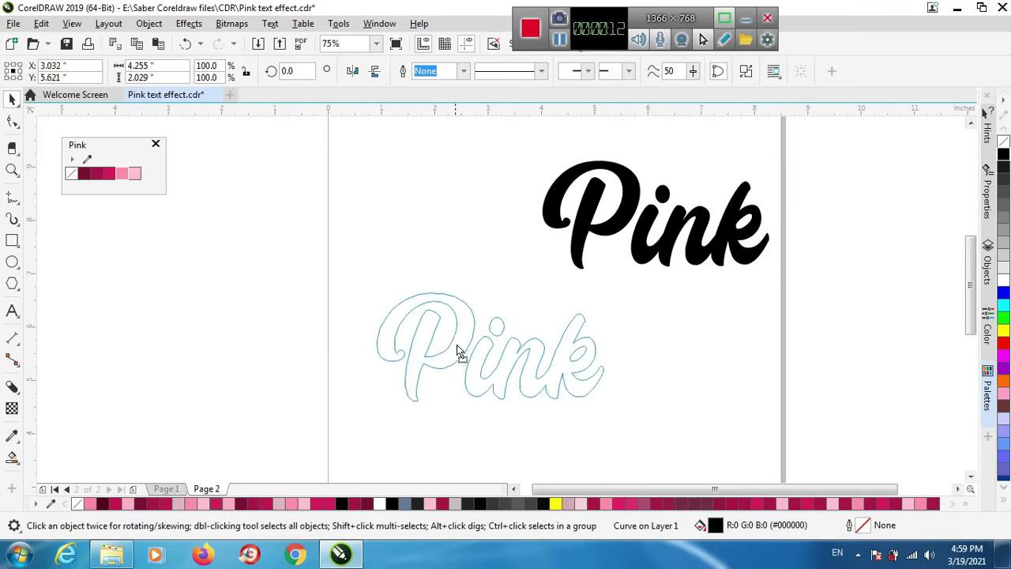
{"action": "scroll", "coordinate": [457, 348], "scroll_direction": "up", "scroll_amount": 2}
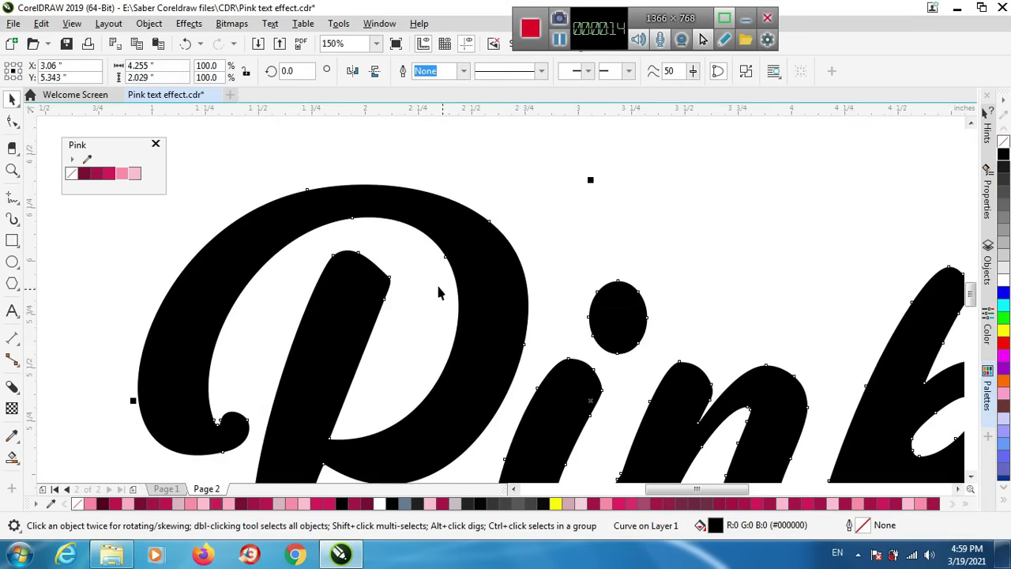
- Shift the lettering up-right, then give it an 8 pt outline and a bright pink fill
{"action": "scroll", "coordinate": [440, 293], "scroll_direction": "down", "scroll_amount": 2}
{"action": "left_click_drag", "start_coordinate": [465, 294], "coordinate": [474, 269]}
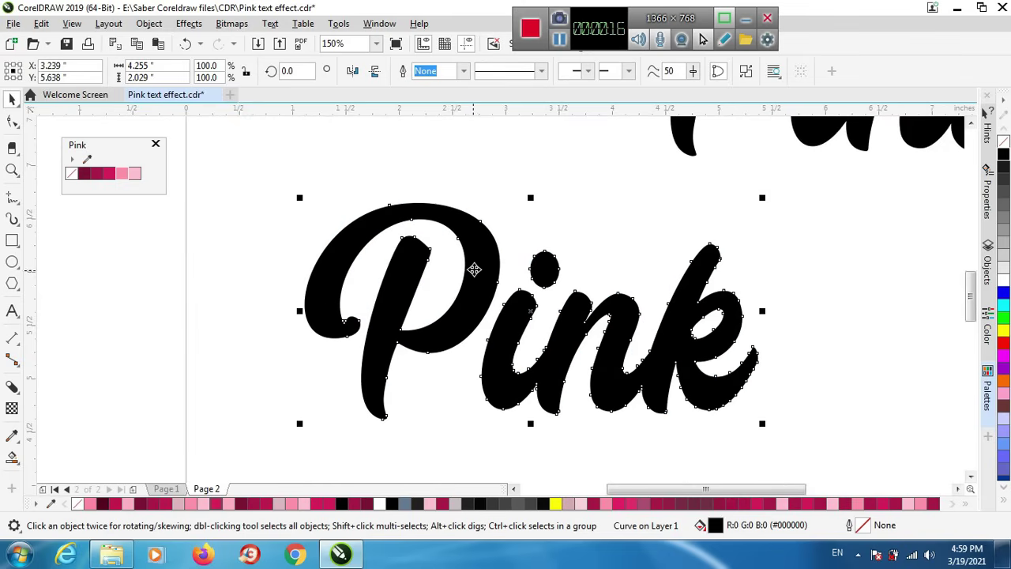
{"action": "left_click", "coordinate": [464, 72]}
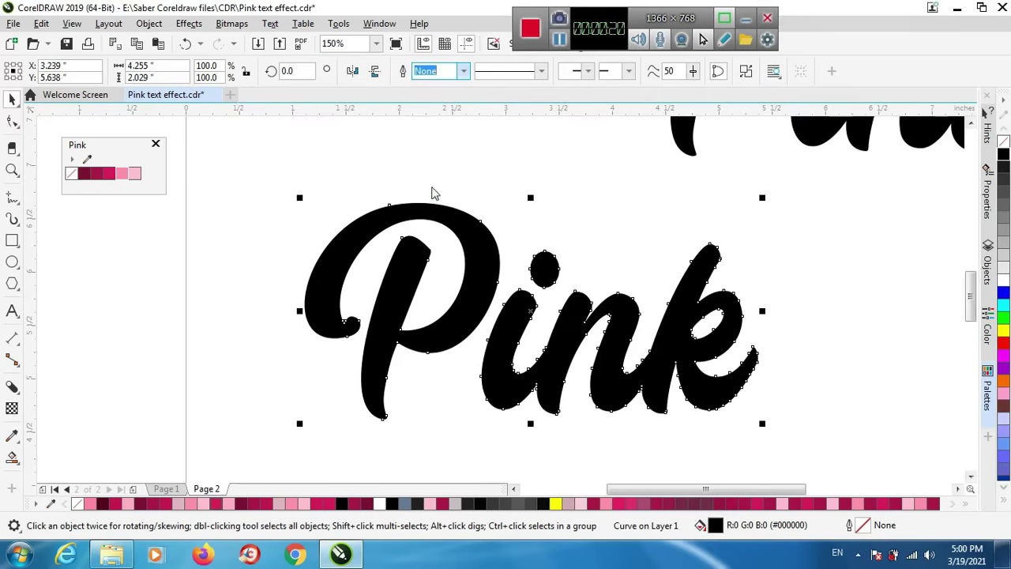
{"action": "type", "text": "8"}
{"action": "key", "text": "Return"}
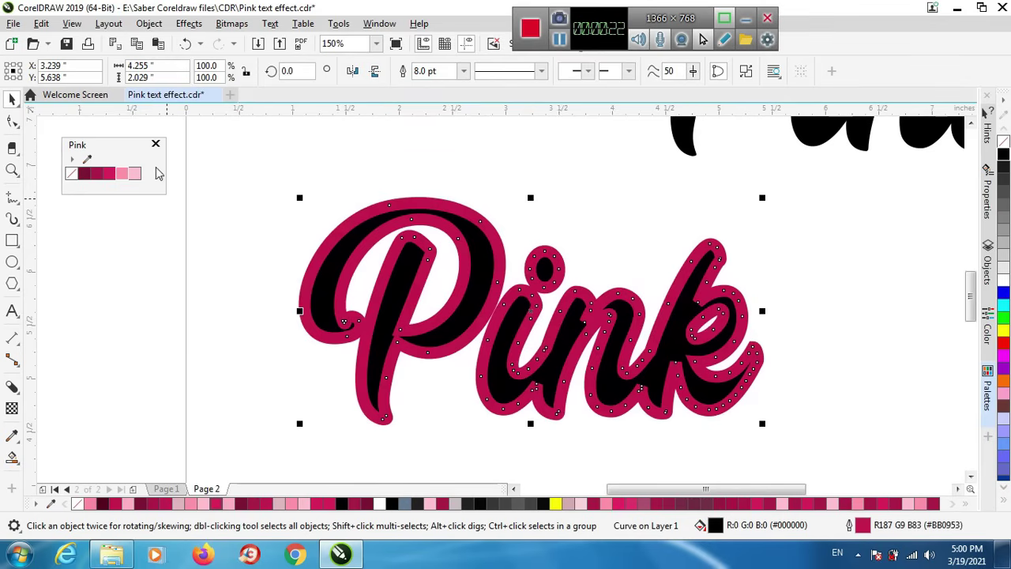
{"action": "left_click", "coordinate": [116, 176]}
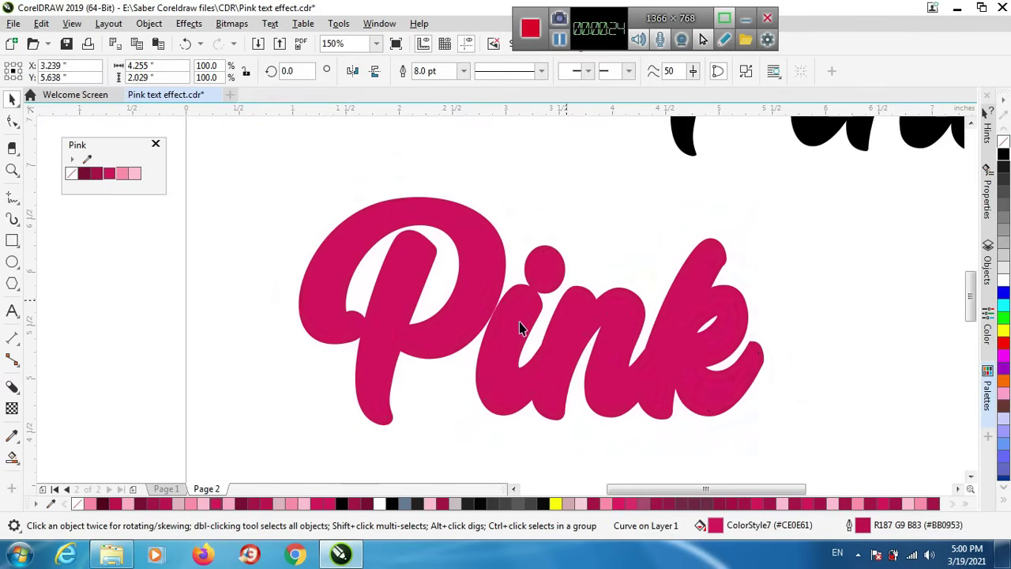
{"action": "scroll", "coordinate": [403, 346], "scroll_direction": "up", "scroll_amount": 2}
{"action": "scroll", "coordinate": [372, 237], "scroll_direction": "down", "scroll_amount": 2}
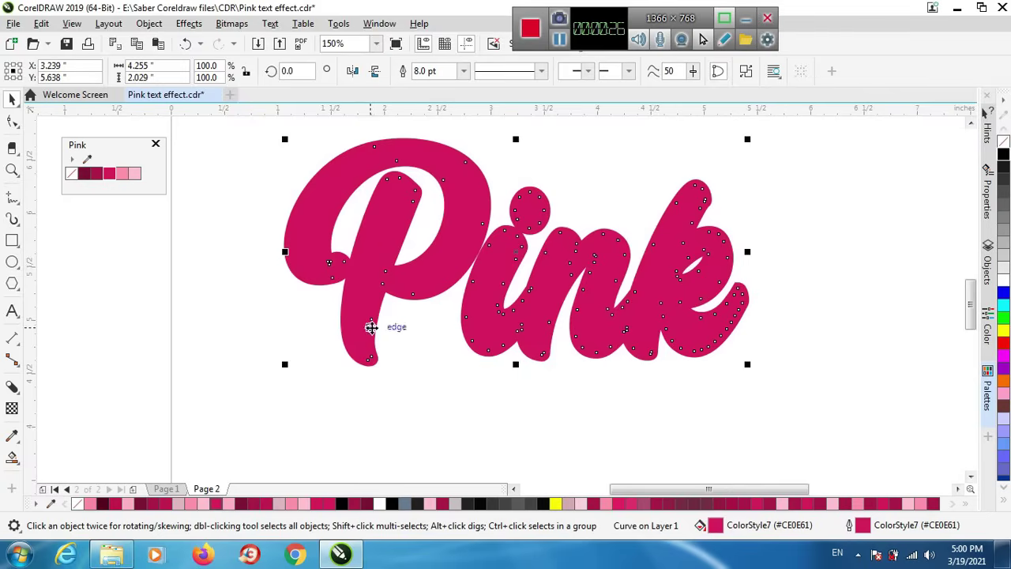
{"action": "scroll", "coordinate": [368, 329], "scroll_direction": "up", "scroll_amount": 2}
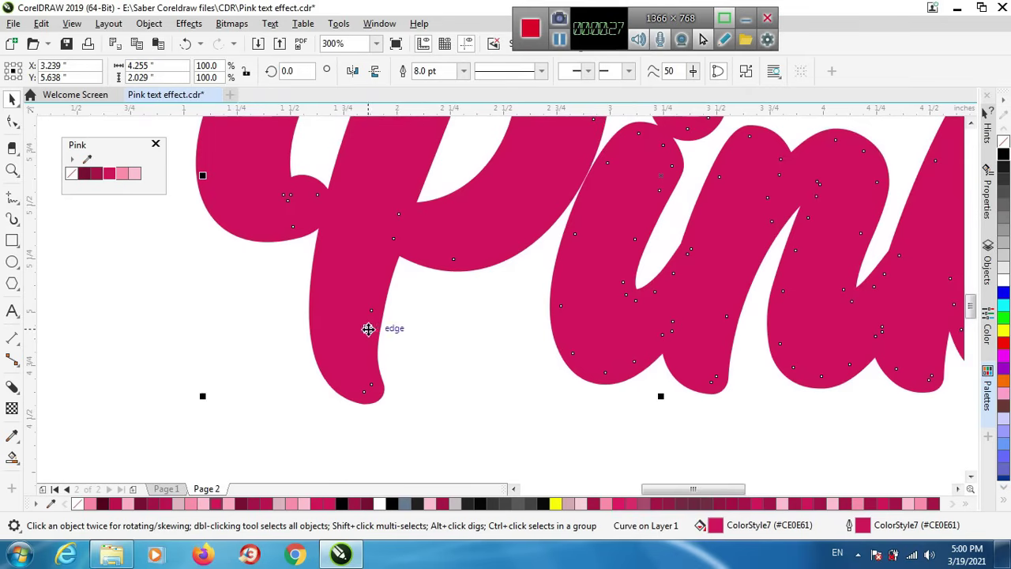
- Extrude a black block shadow down-left from the Pink lettering with the Block Shadow tool
{"action": "left_click", "coordinate": [13, 391]}
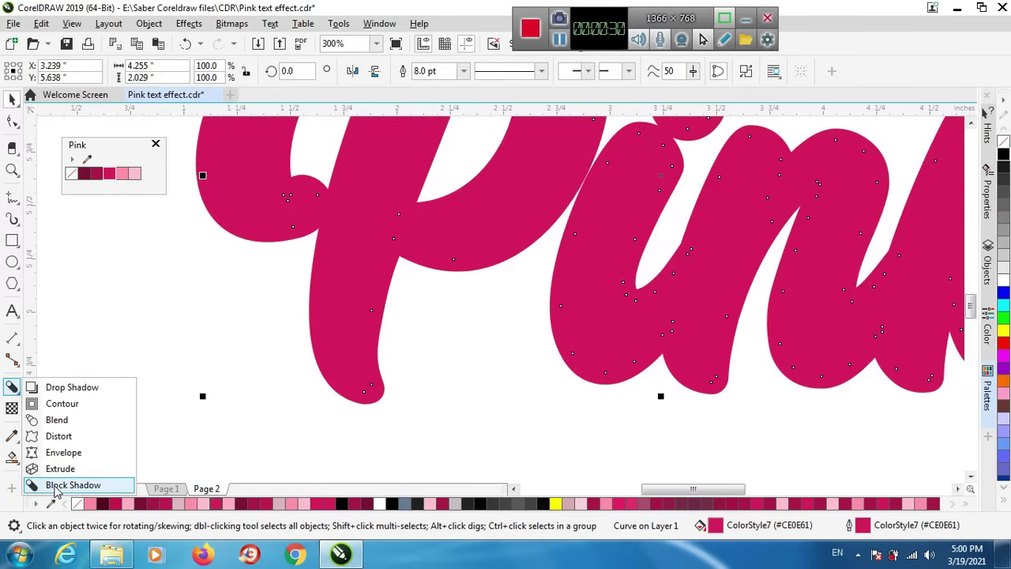
{"action": "left_click", "coordinate": [55, 489]}
{"action": "scroll", "coordinate": [357, 378], "scroll_direction": "down", "scroll_amount": 2}
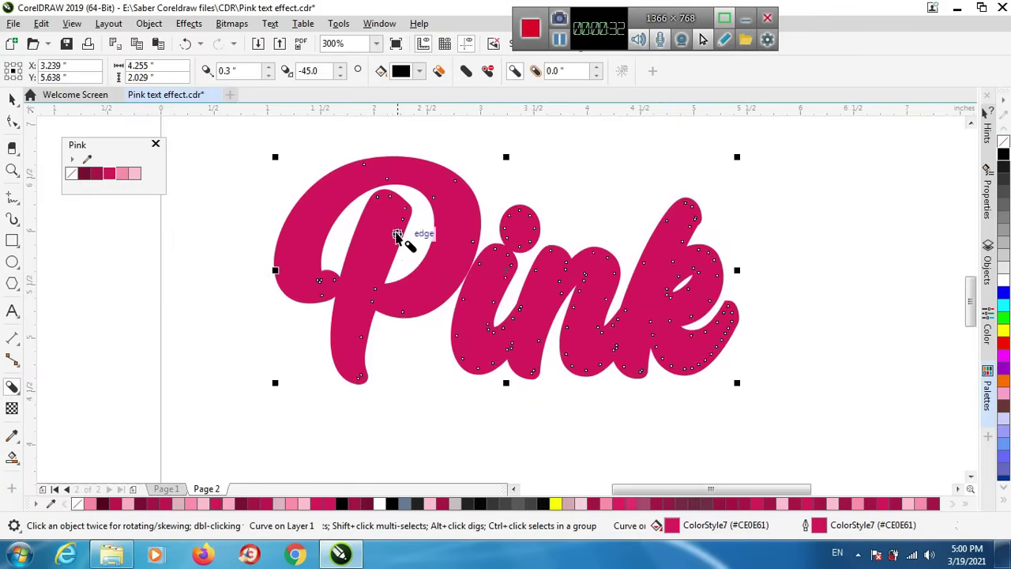
{"action": "scroll", "coordinate": [396, 235], "scroll_direction": "up", "scroll_amount": 2}
{"action": "mouse_move", "coordinate": [447, 253]}
{"action": "left_mouse_down"}
{"action": "mouse_move", "coordinate": [553, 289]}
{"action": "mouse_move", "coordinate": [581, 320]}
{"action": "left_mouse_up"}
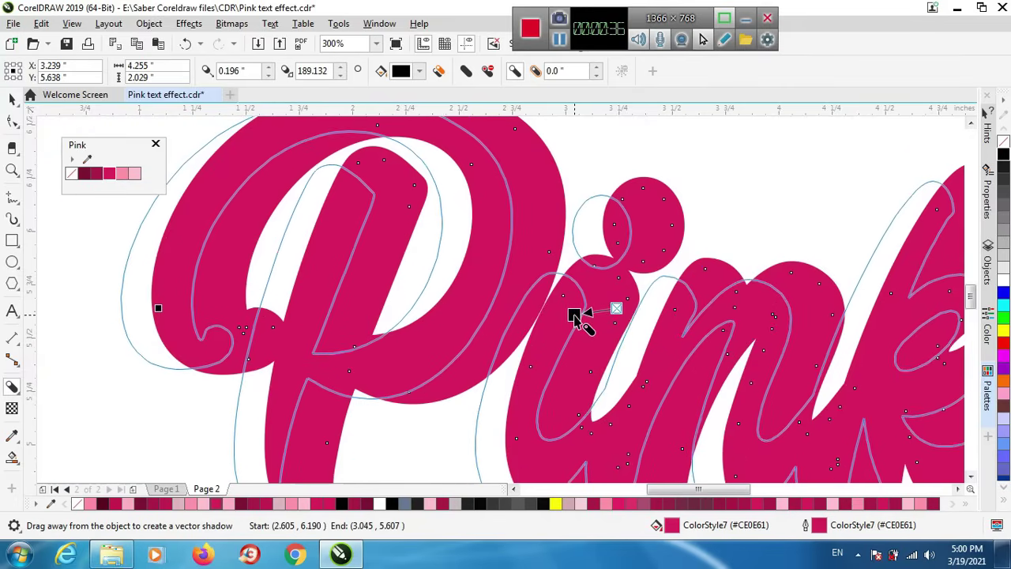
{"action": "left_click_drag", "start_coordinate": [575, 316], "coordinate": [582, 319]}
{"action": "scroll", "coordinate": [199, 251], "scroll_direction": "down", "scroll_amount": 1}
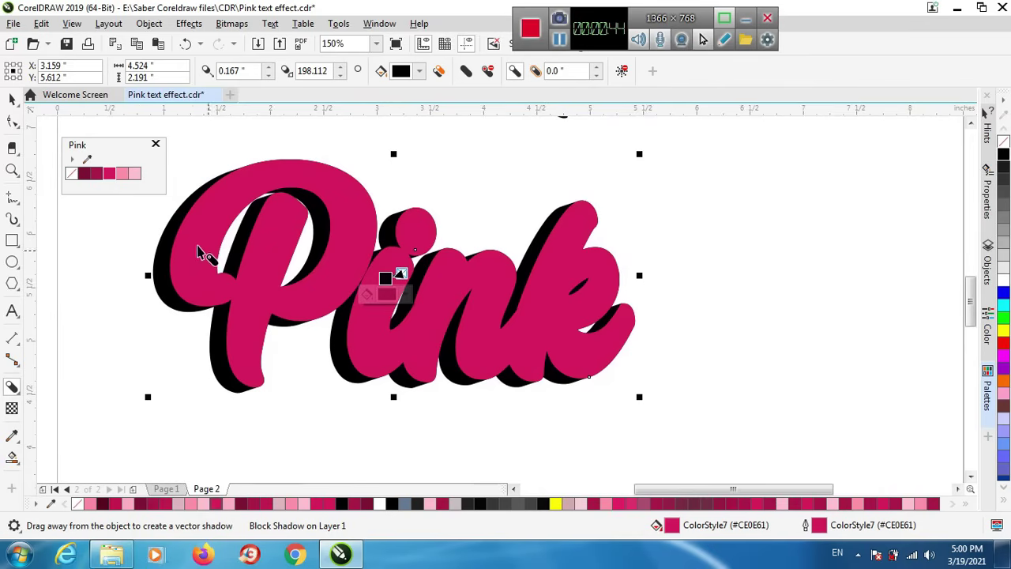
- Set the block shadow colour to the dark maroon palette swatch using the eyedropper
{"action": "left_click", "coordinate": [12, 99]}
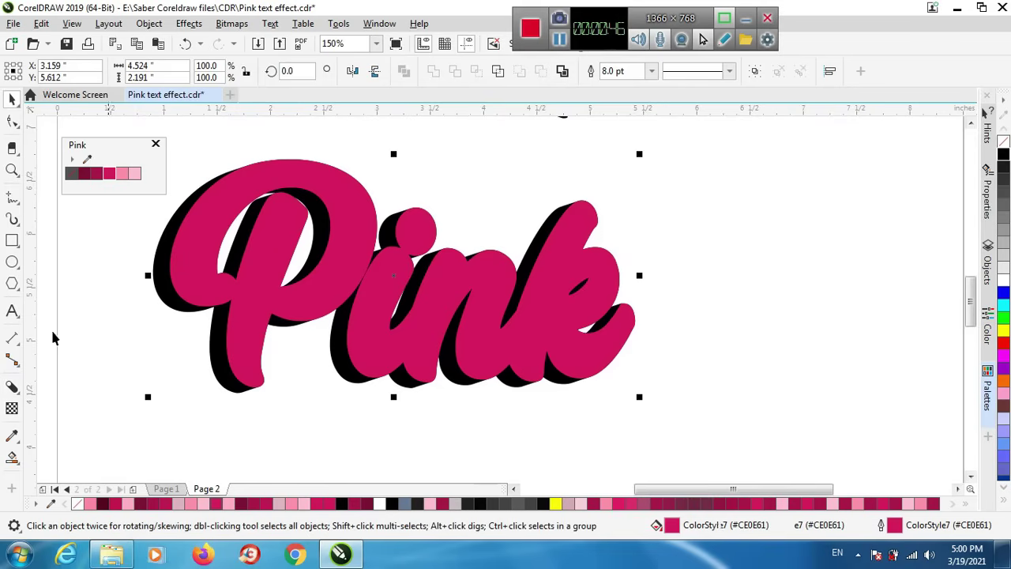
{"action": "left_click", "coordinate": [12, 387]}
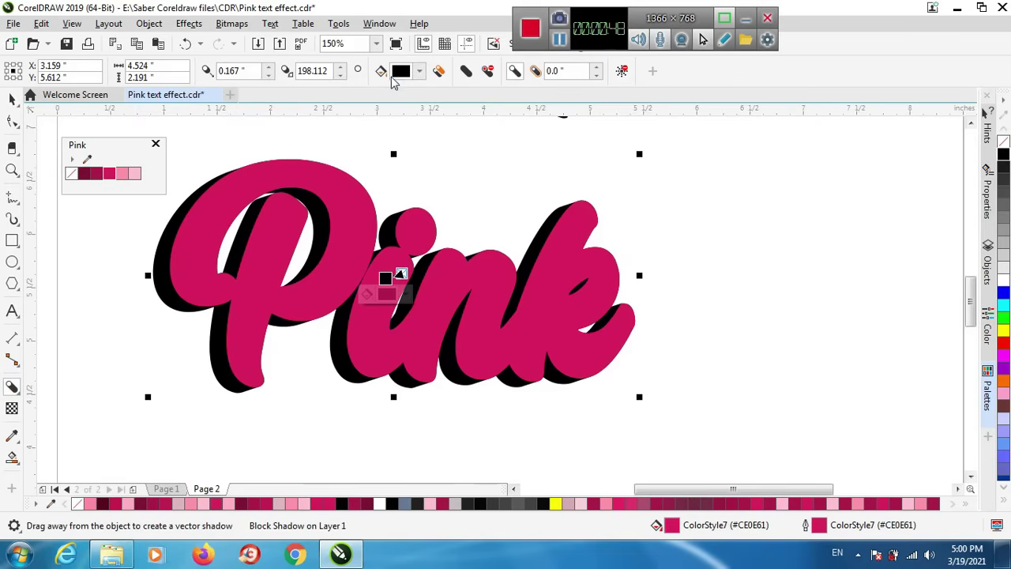
{"action": "left_click", "coordinate": [423, 71]}
{"action": "left_click", "coordinate": [531, 298]}
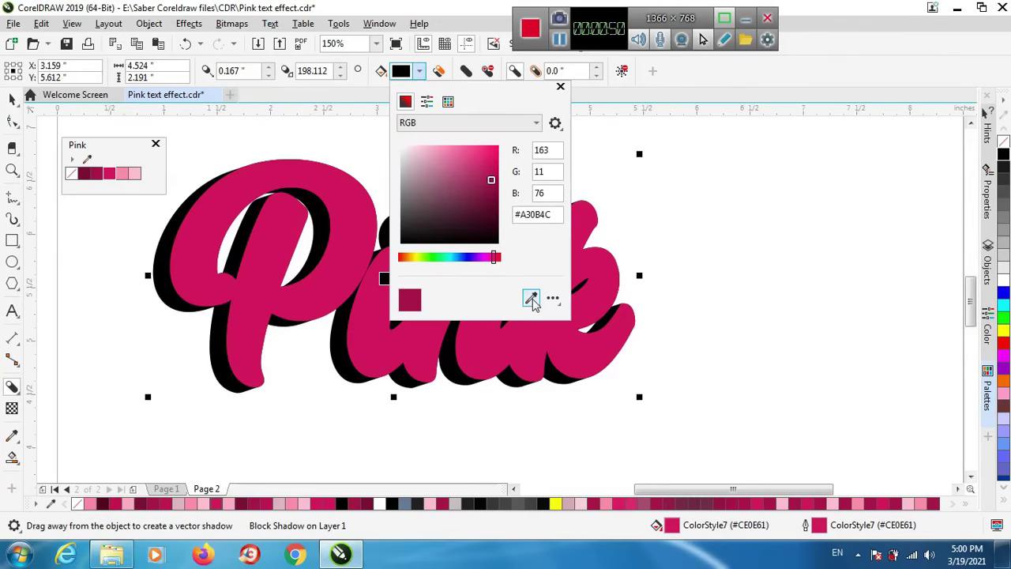
{"action": "left_click", "coordinate": [196, 198]}
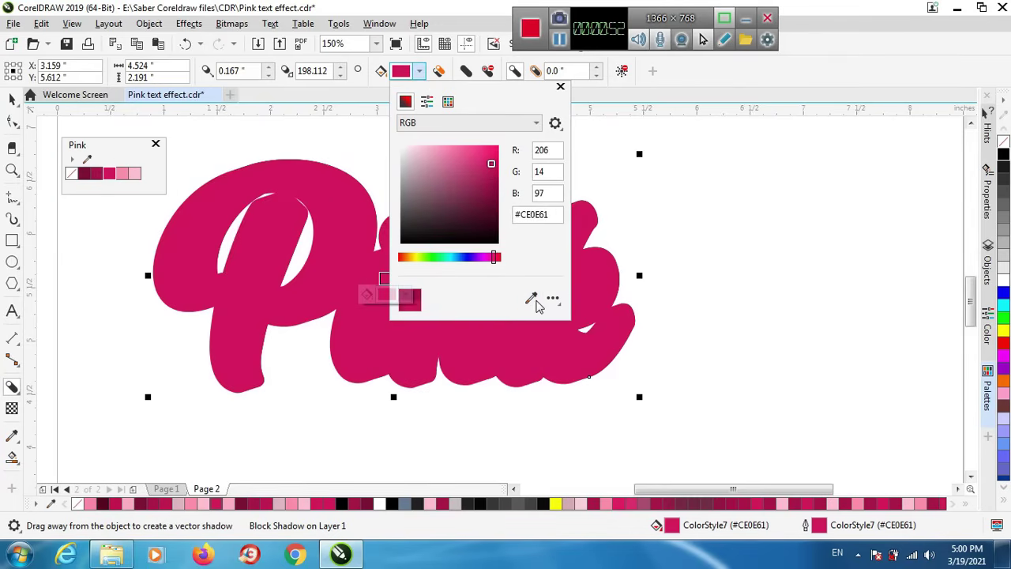
{"action": "left_click", "coordinate": [530, 297]}
{"action": "left_click", "coordinate": [94, 172]}
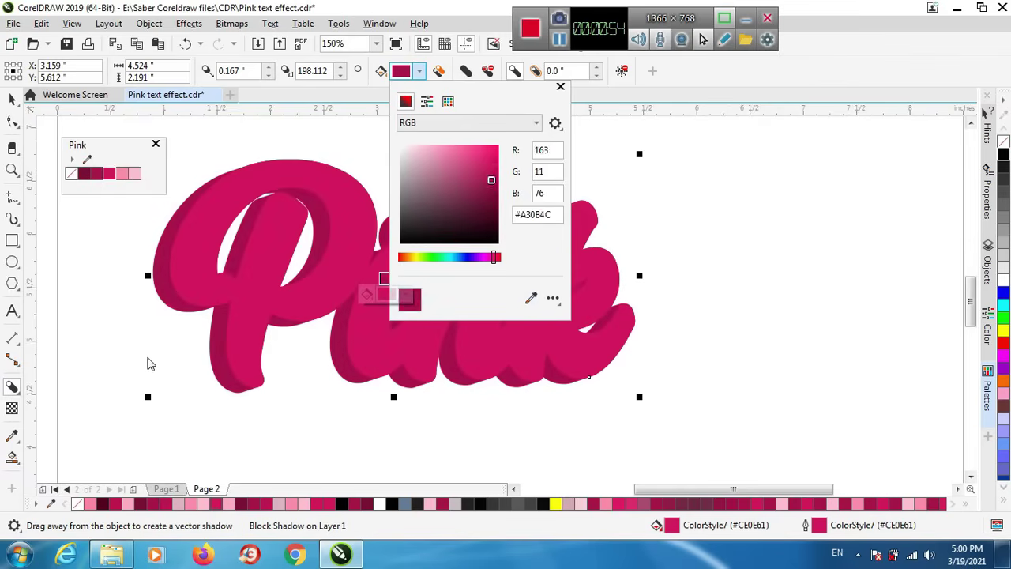
{"action": "left_click", "coordinate": [150, 361]}
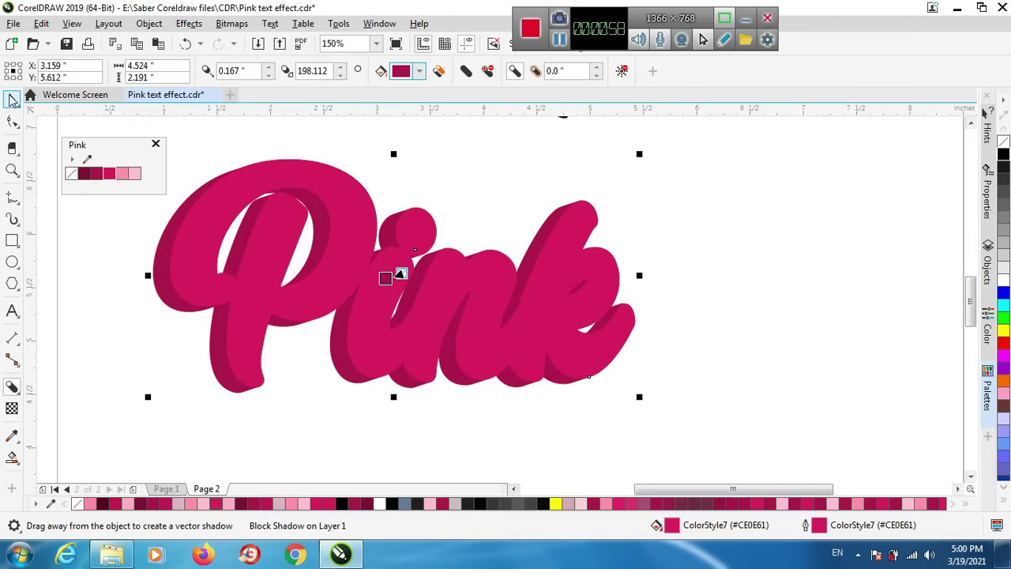
{"action": "key", "text": "space"}
- Move the black Pink lettering onto the pink version and centre it there
{"action": "key", "text": "Escape"}
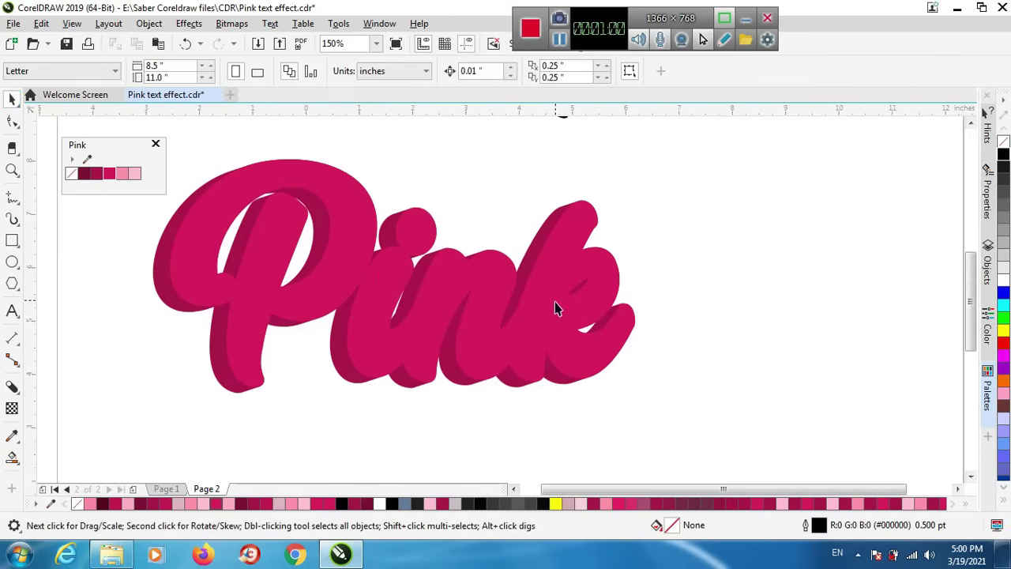
{"action": "scroll", "coordinate": [555, 304], "scroll_direction": "down", "scroll_amount": 2}
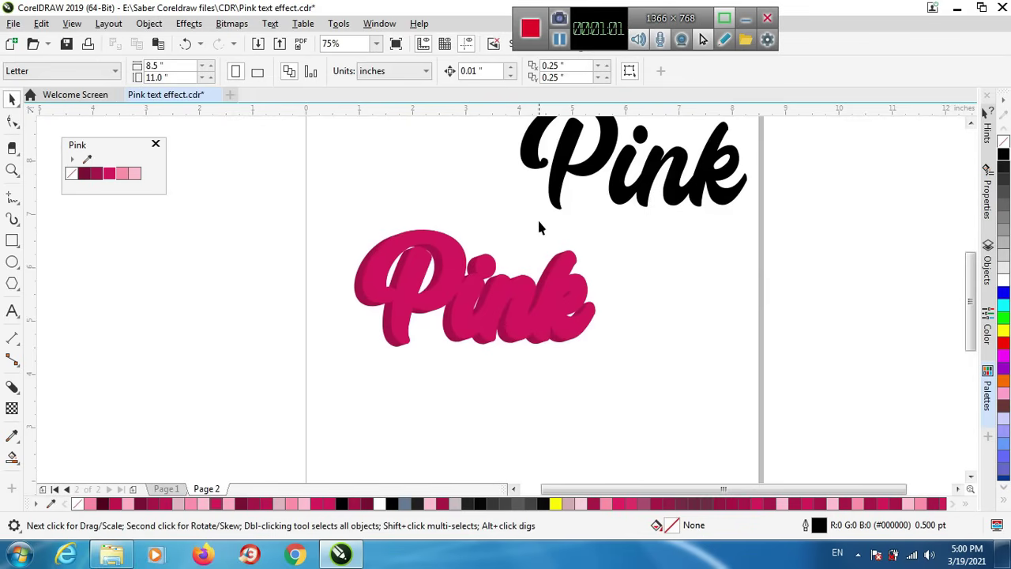
{"action": "left_click", "coordinate": [426, 307]}
{"action": "scroll", "coordinate": [449, 323], "scroll_direction": "up", "scroll_amount": 4}
{"action": "scroll", "coordinate": [449, 322], "scroll_direction": "down", "scroll_amount": 4}
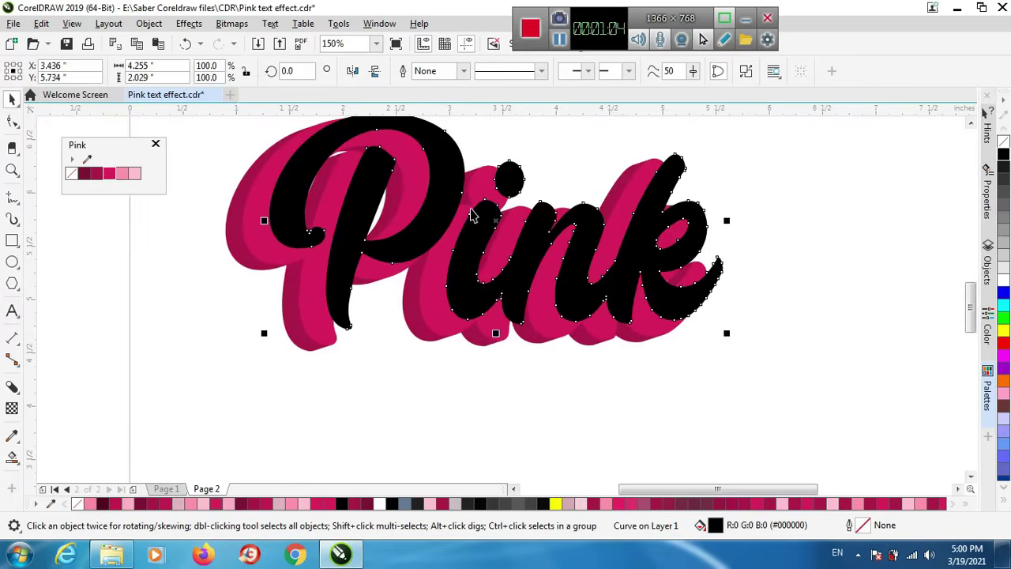
{"action": "scroll", "coordinate": [474, 212], "scroll_direction": "up", "scroll_amount": 4}
{"action": "mouse_move", "coordinate": [510, 229]}
{"action": "left_mouse_down"}
{"action": "mouse_move", "coordinate": [474, 257]}
{"action": "mouse_move", "coordinate": [352, 270]}
{"action": "left_mouse_up"}
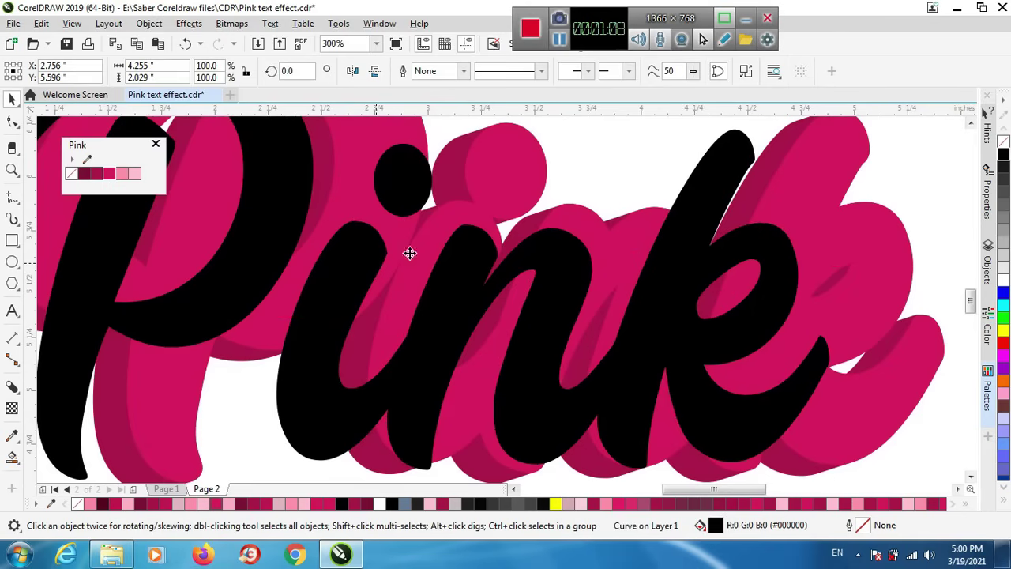
{"action": "left_click_drag", "start_coordinate": [408, 250], "coordinate": [475, 253]}
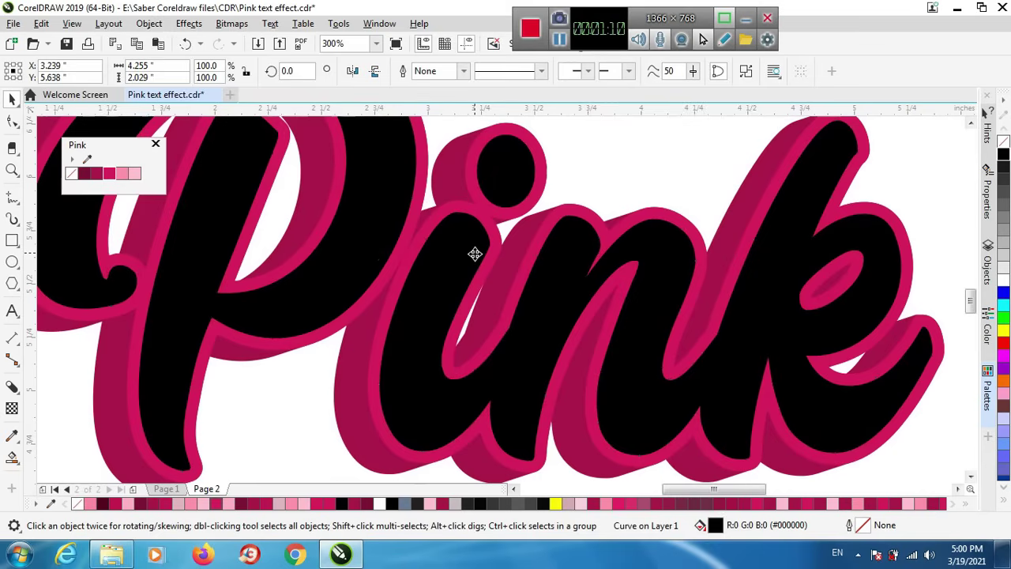
{"action": "scroll", "coordinate": [438, 261], "scroll_direction": "down", "scroll_amount": 2}
{"action": "scroll", "coordinate": [312, 221], "scroll_direction": "up", "scroll_amount": 2}
{"action": "scroll", "coordinate": [314, 221], "scroll_direction": "up", "scroll_amount": 1}
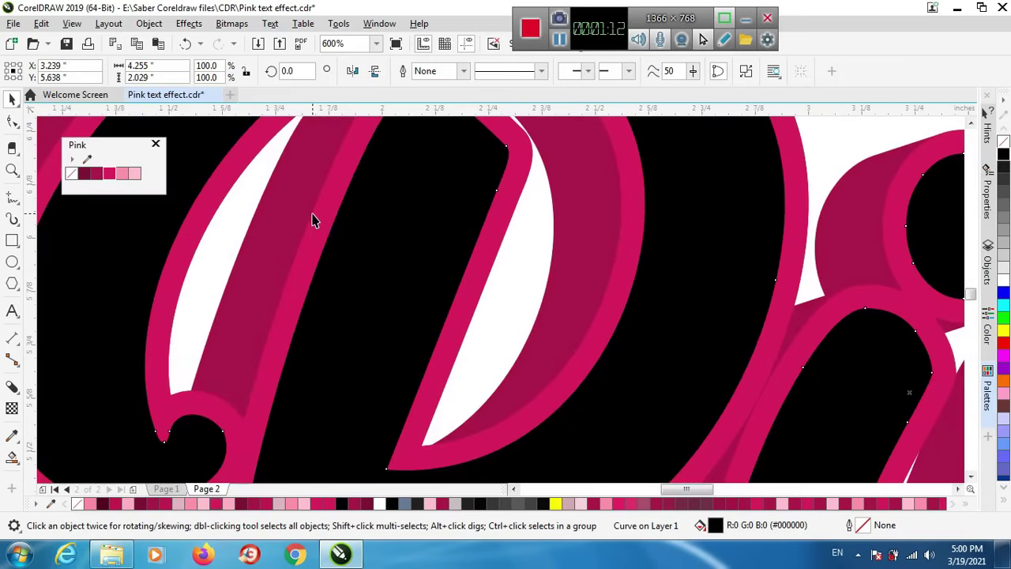
{"action": "scroll", "coordinate": [263, 257], "scroll_direction": "down", "scroll_amount": 2}
{"action": "scroll", "coordinate": [270, 257], "scroll_direction": "up", "scroll_amount": 2}
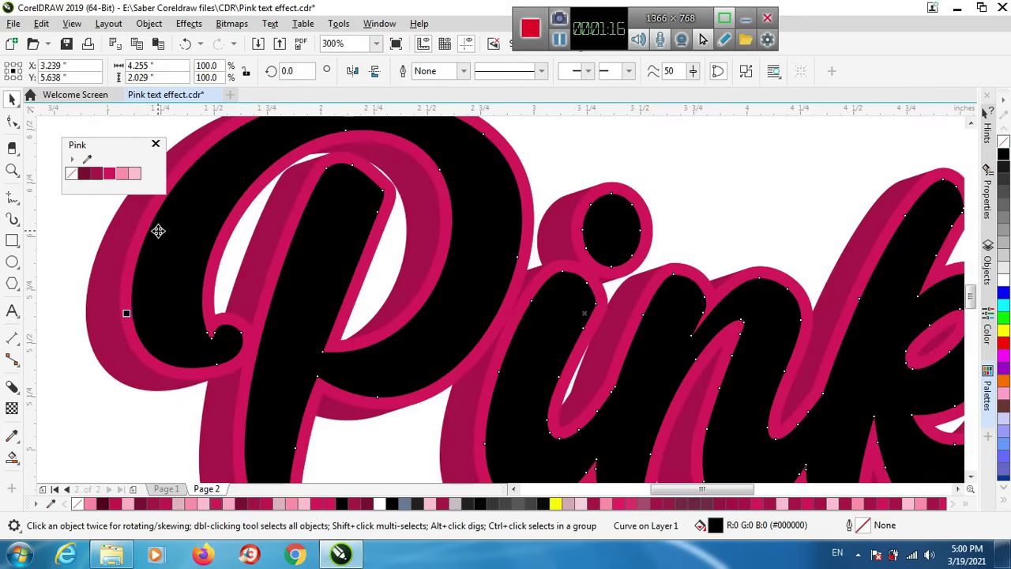
- Fill the overlaid lettering with the dark maroon swatch (#760837)
{"action": "left_click", "coordinate": [84, 175]}
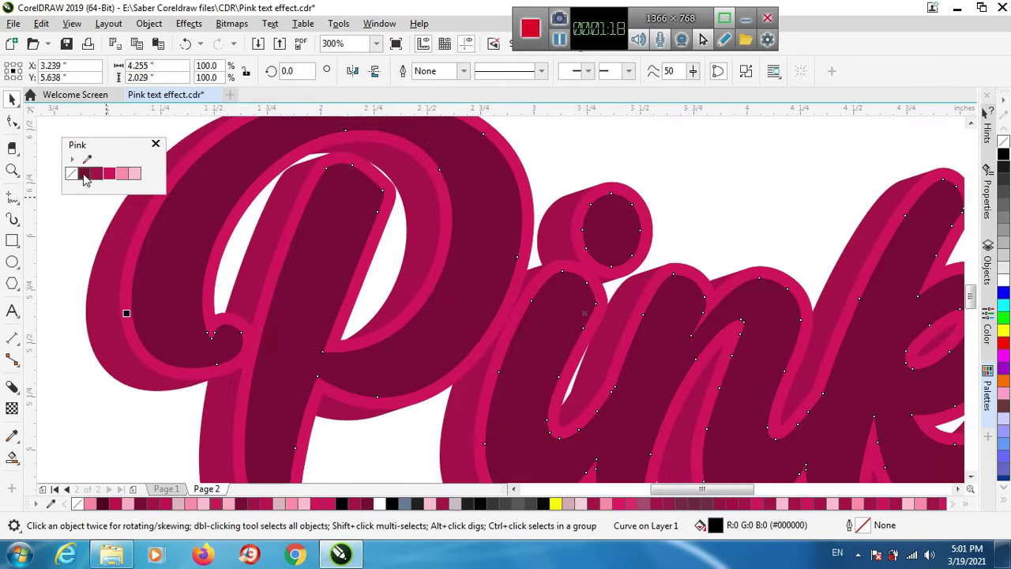
{"action": "scroll", "coordinate": [169, 269], "scroll_direction": "down", "scroll_amount": 2}
{"action": "scroll", "coordinate": [334, 316], "scroll_direction": "down", "scroll_amount": 2}
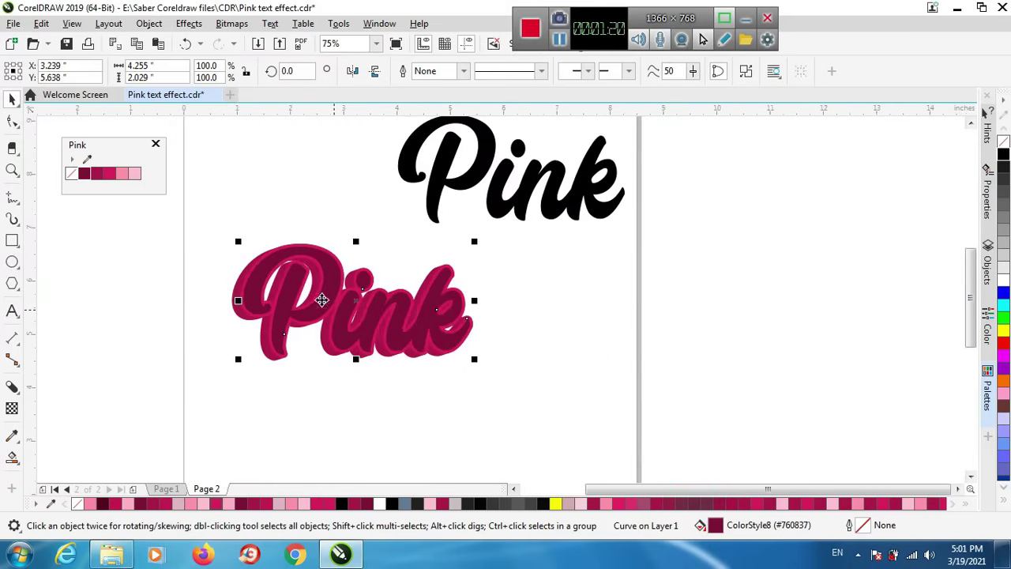
{"action": "scroll", "coordinate": [323, 298], "scroll_direction": "up", "scroll_amount": 2}
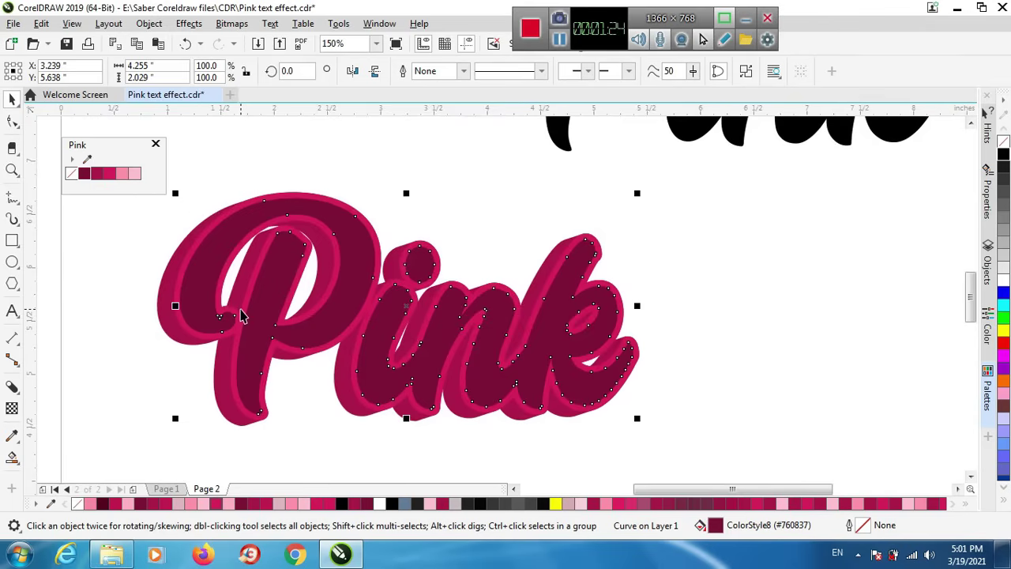
- Duplicate the maroon lettering with Ctrl+C/Ctrl+V and fill the copy light pink
{"action": "left_click", "coordinate": [163, 377]}
{"action": "scroll", "coordinate": [226, 343], "scroll_direction": "up", "scroll_amount": 1}
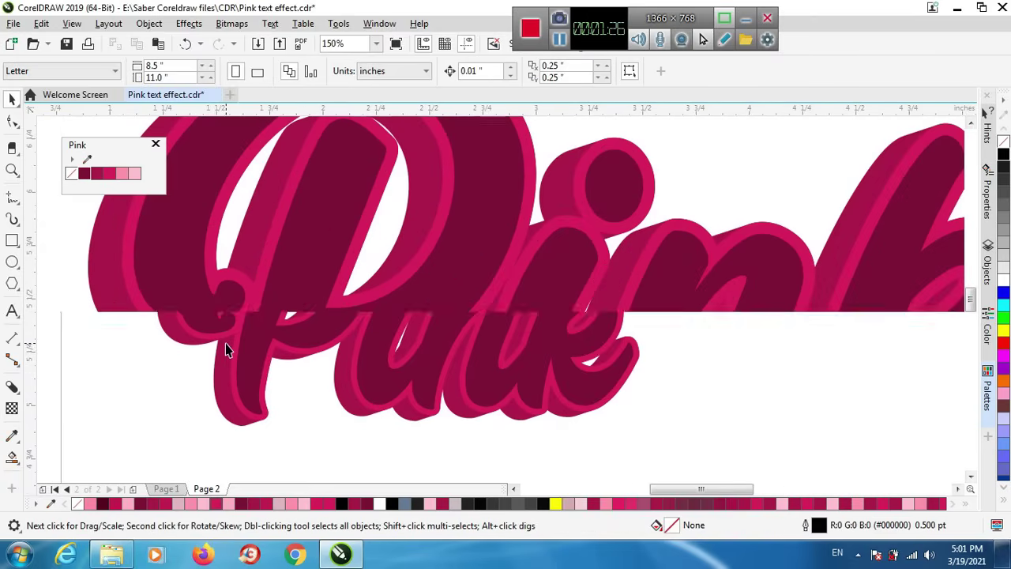
{"action": "left_click", "coordinate": [295, 297]}
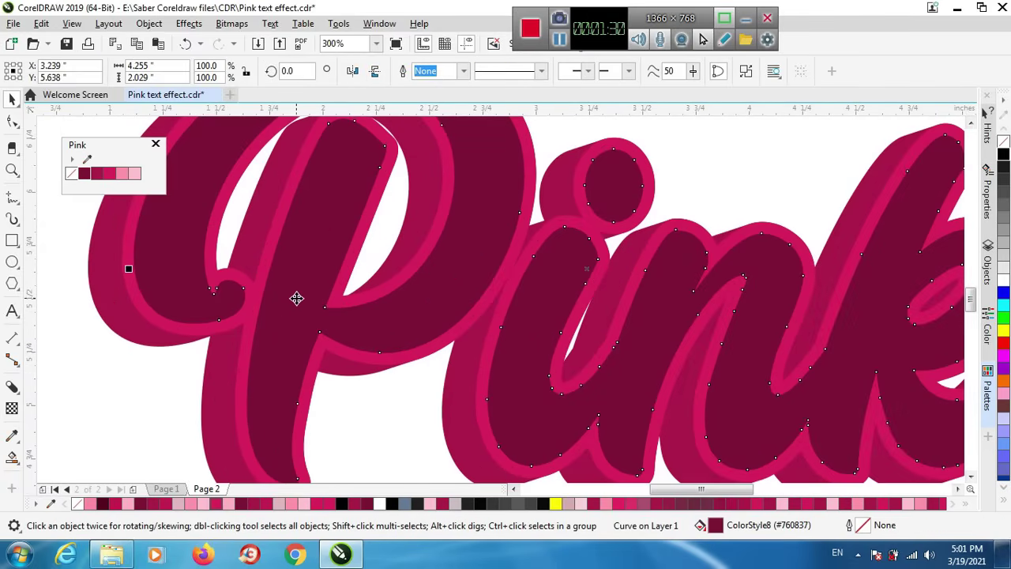
{"action": "key", "text": "ctrl+c"}
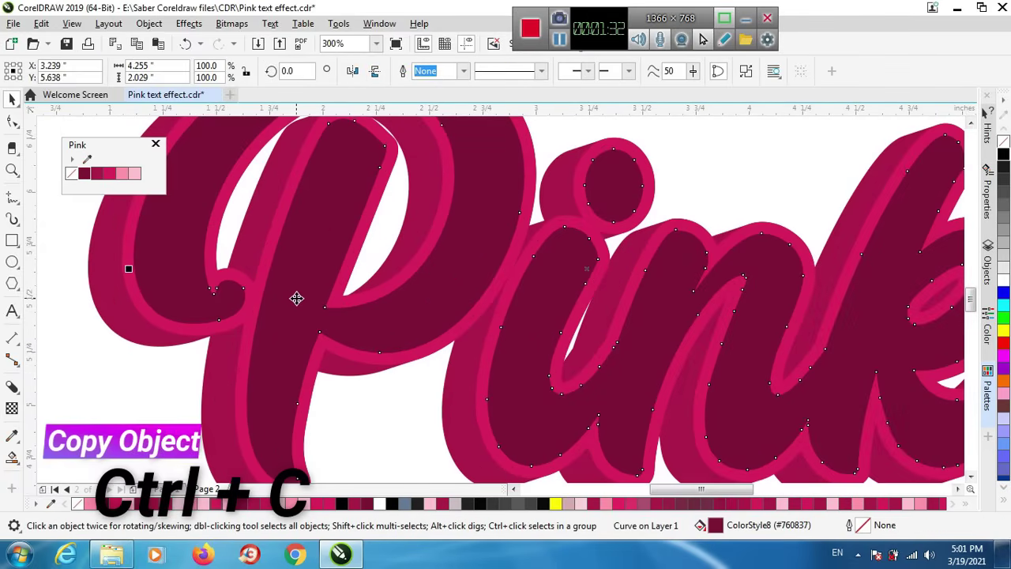
{"action": "key", "text": "ctrl+v"}
{"action": "left_click", "coordinate": [124, 176]}
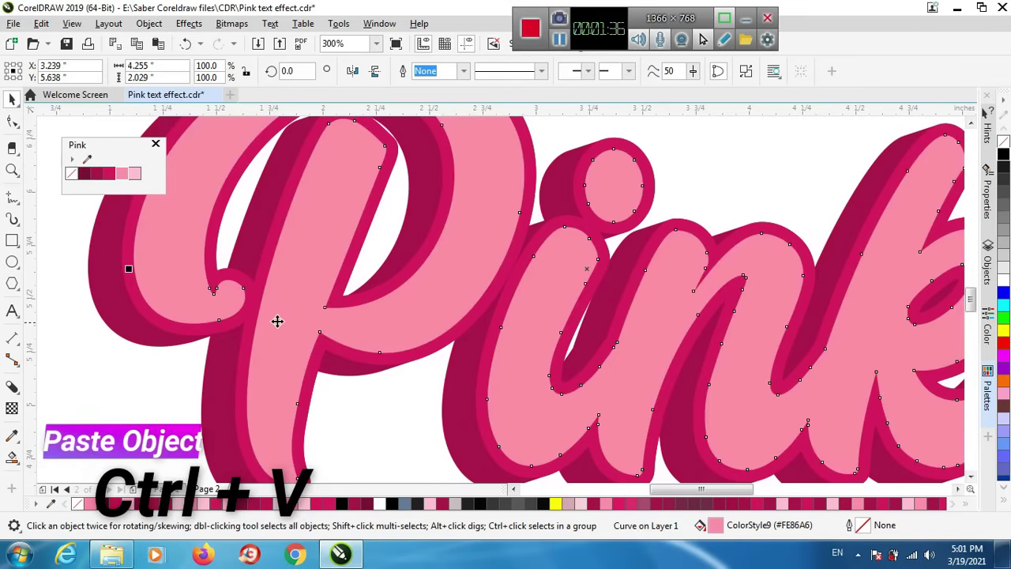
- Nudge the light pink copy one step right so a maroon edge shows
{"action": "scroll", "coordinate": [278, 321], "scroll_direction": "up", "scroll_amount": 2}
{"action": "left_click", "coordinate": [278, 320]}
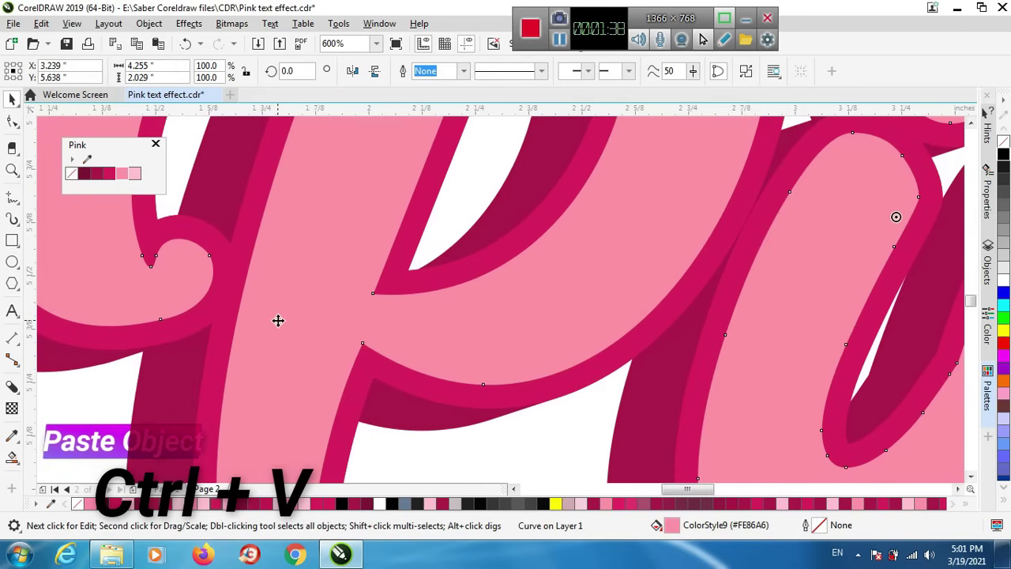
{"action": "key", "text": "Right"}
{"action": "key", "text": "Right"}
{"action": "key", "text": "Right"}
{"action": "scroll", "coordinate": [203, 305], "scroll_direction": "down", "scroll_amount": 2}
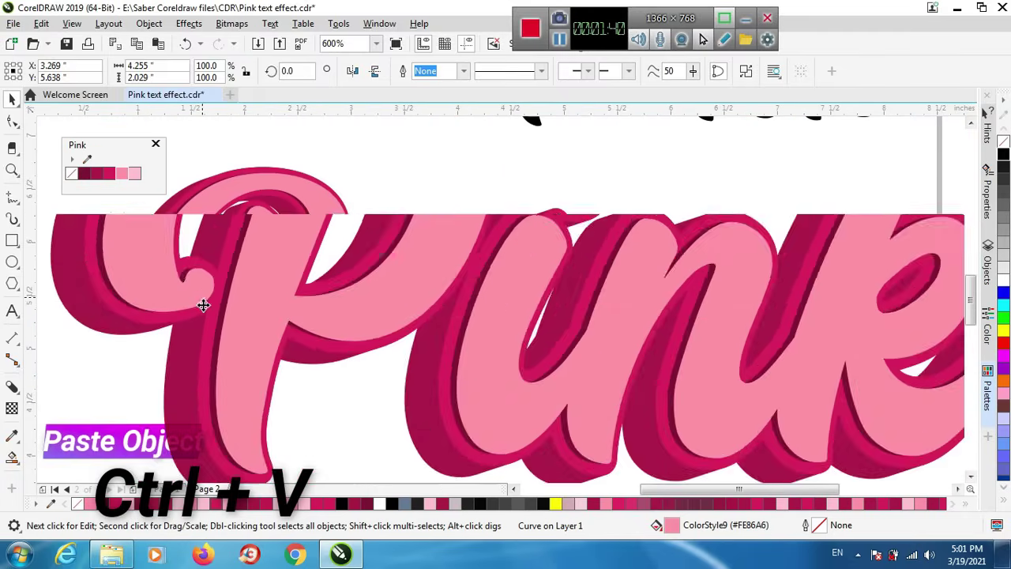
{"action": "left_click", "coordinate": [156, 328]}
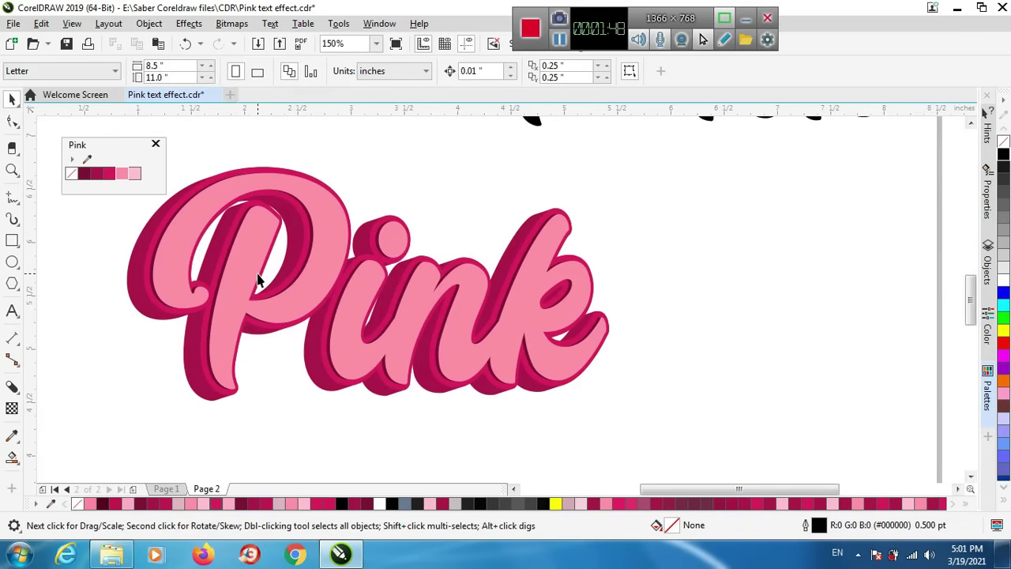
- Draw a straight Freehand line diagonally from left of the word past its right end
{"action": "scroll", "coordinate": [439, 340], "scroll_direction": "down", "scroll_amount": 2}
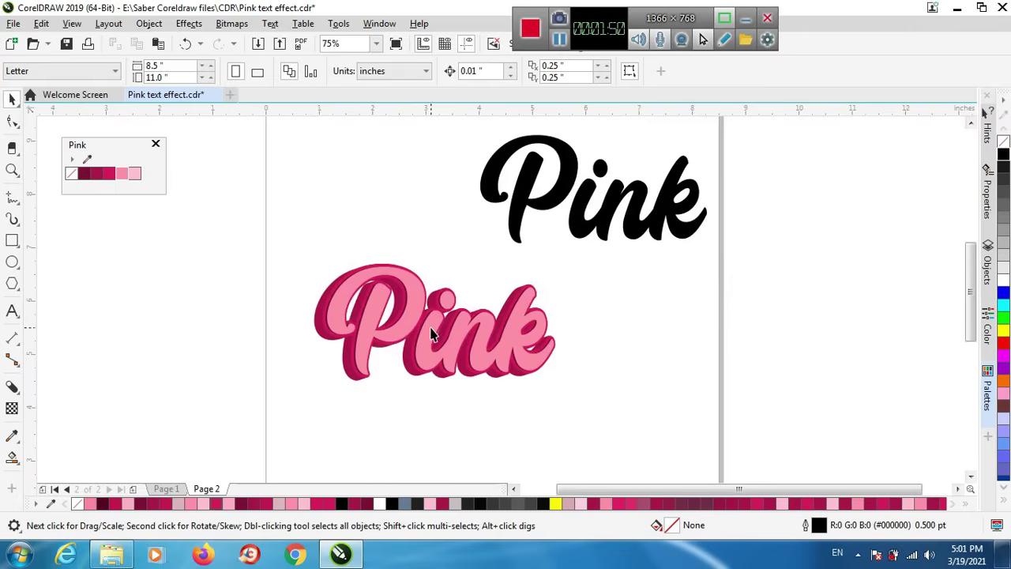
{"action": "scroll", "coordinate": [429, 377], "scroll_direction": "up", "scroll_amount": 2}
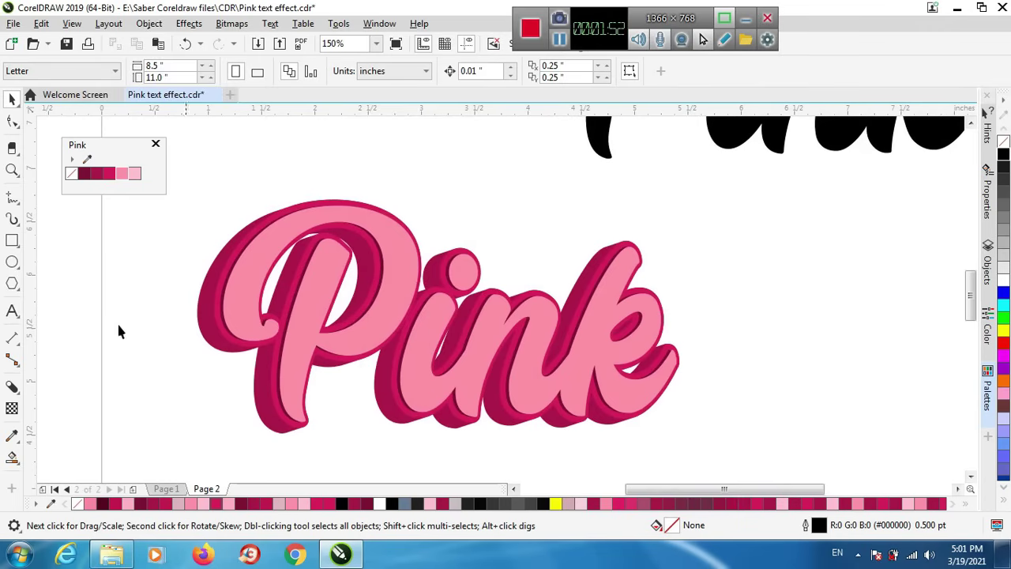
{"action": "left_click", "coordinate": [12, 199]}
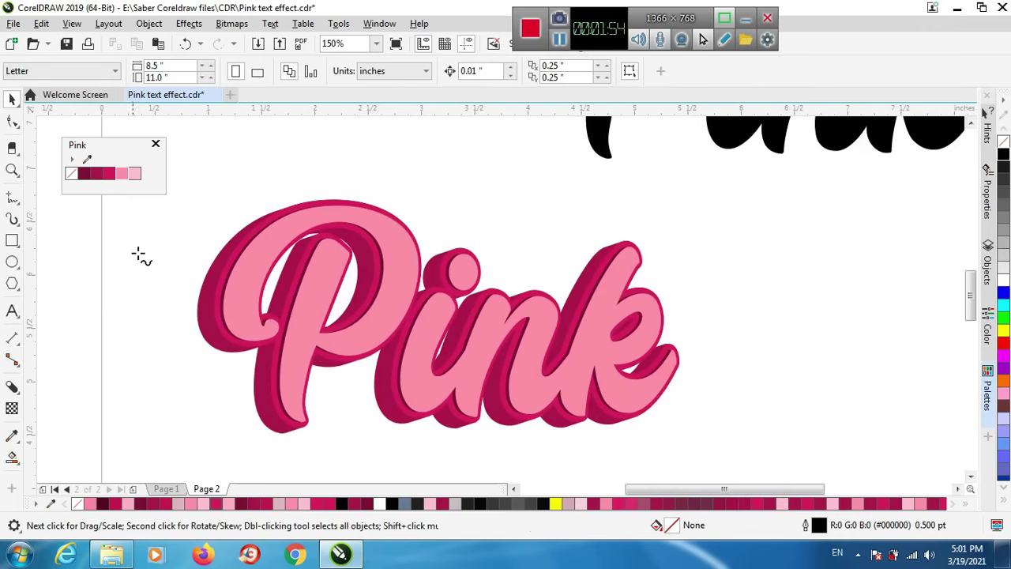
{"action": "left_click", "coordinate": [165, 287]}
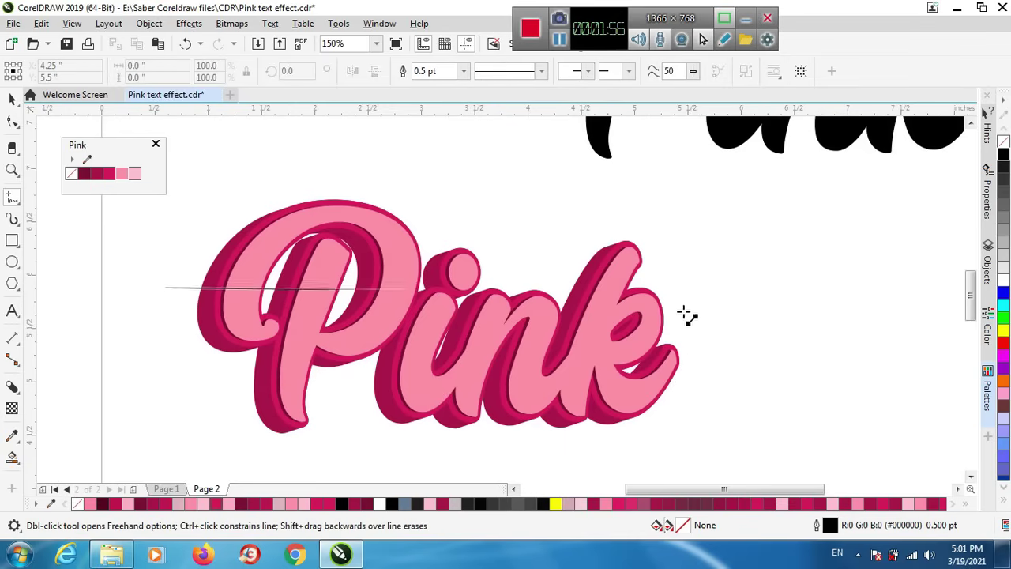
{"action": "left_click", "coordinate": [732, 382]}
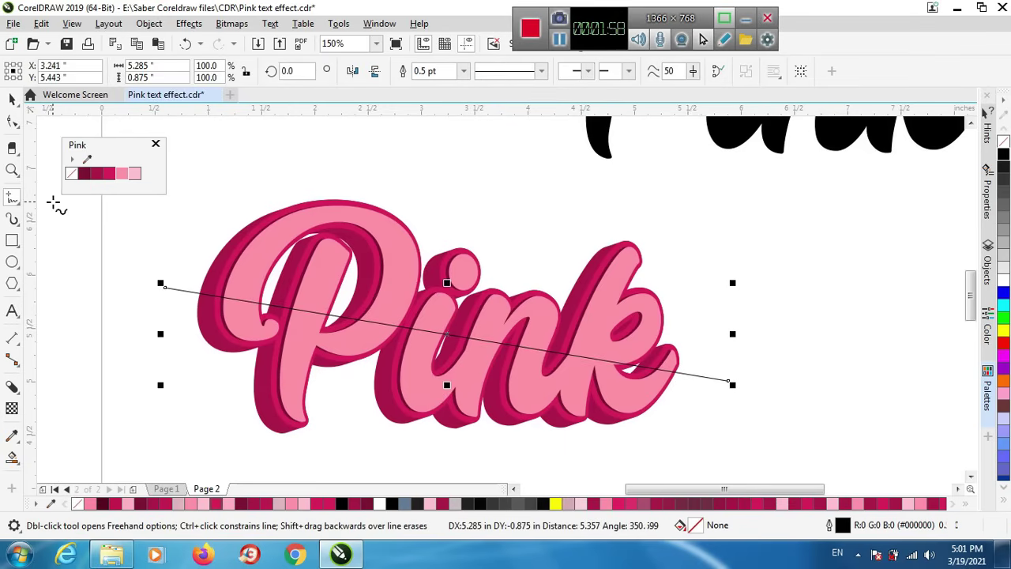
- Convert the line to a curve and bend it gently, deepening the bend near the k
{"action": "left_click", "coordinate": [12, 120]}
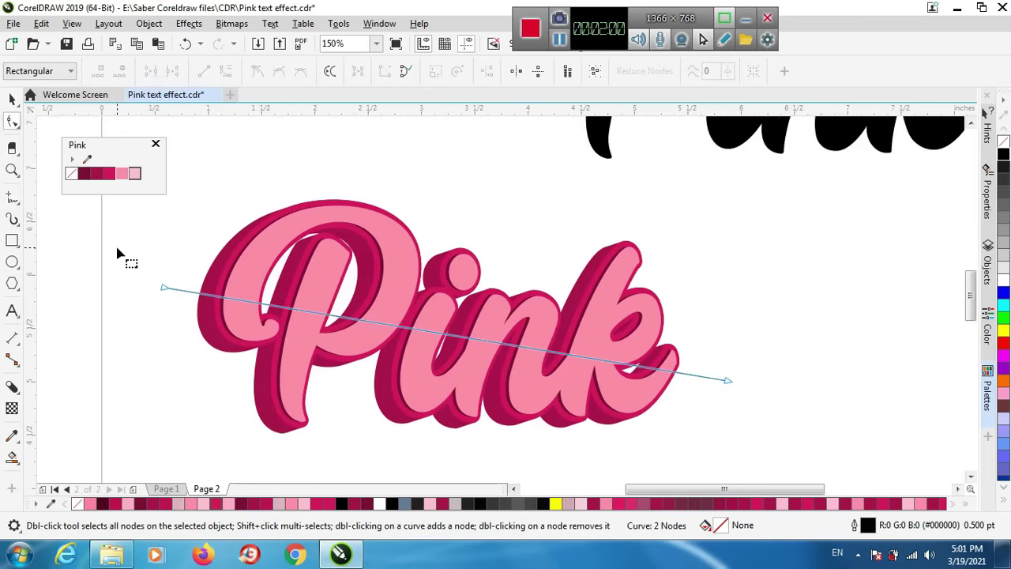
{"action": "left_click_drag", "start_coordinate": [120, 251], "coordinate": [818, 420]}
{"action": "left_click", "coordinate": [226, 72]}
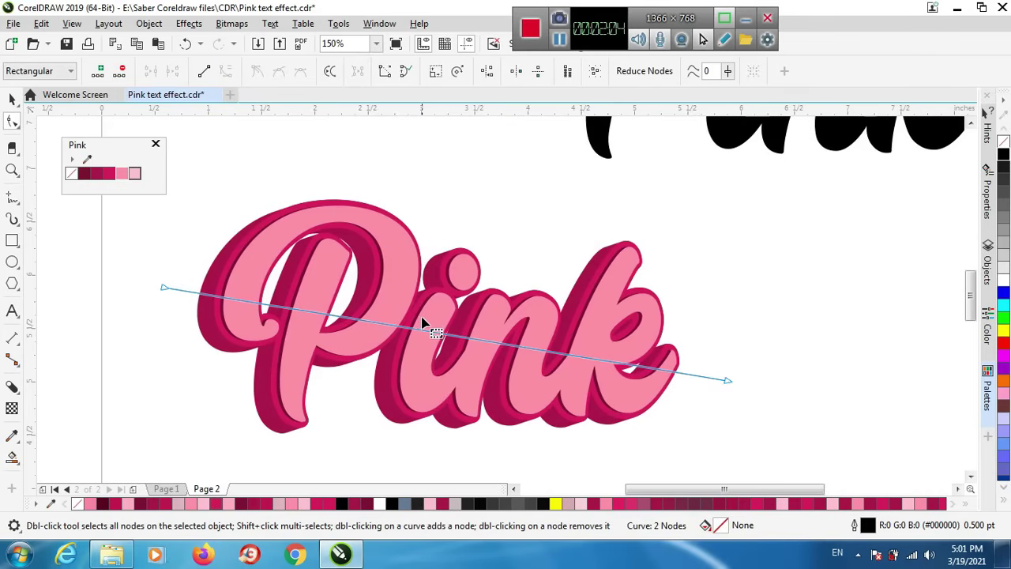
{"action": "mouse_move", "coordinate": [436, 334]}
{"action": "left_mouse_down"}
{"action": "mouse_move", "coordinate": [438, 324]}
{"action": "mouse_move", "coordinate": [755, 368]}
{"action": "left_mouse_up"}
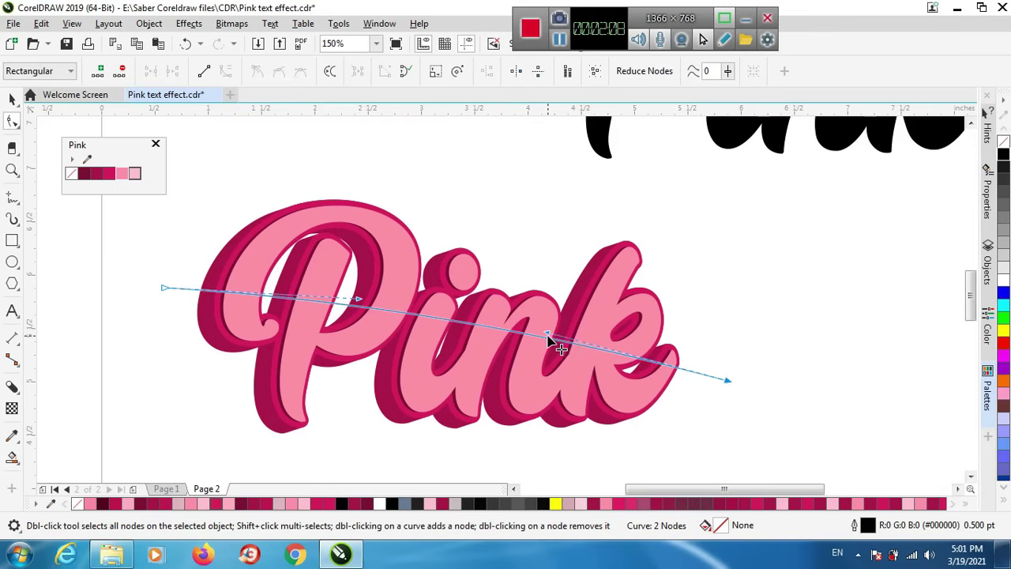
{"action": "left_click_drag", "start_coordinate": [547, 335], "coordinate": [535, 385]}
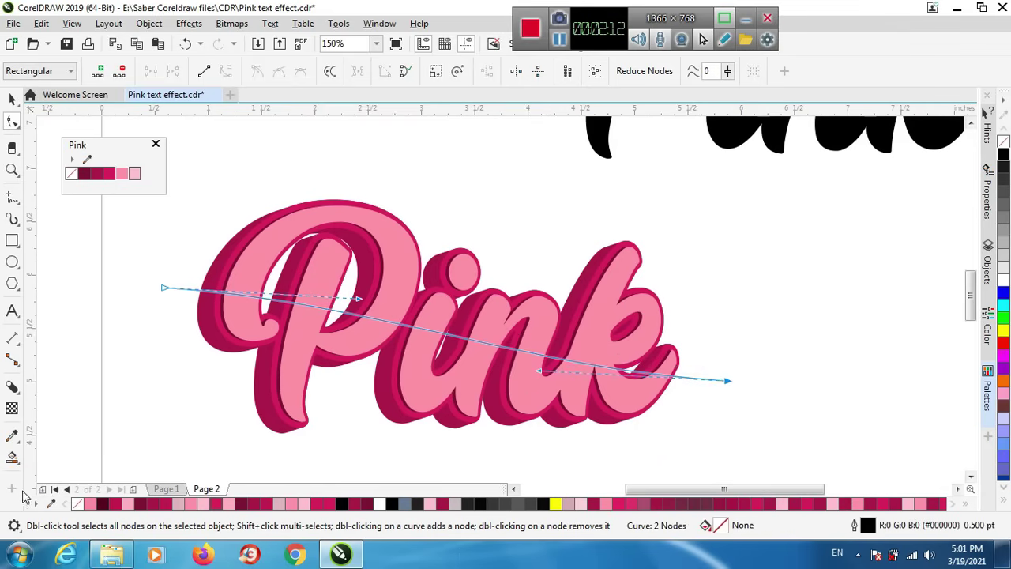
- Smart Fill the regions above the curve: top of P, i dot, i stem, n and k
{"action": "left_click", "coordinate": [20, 466]}
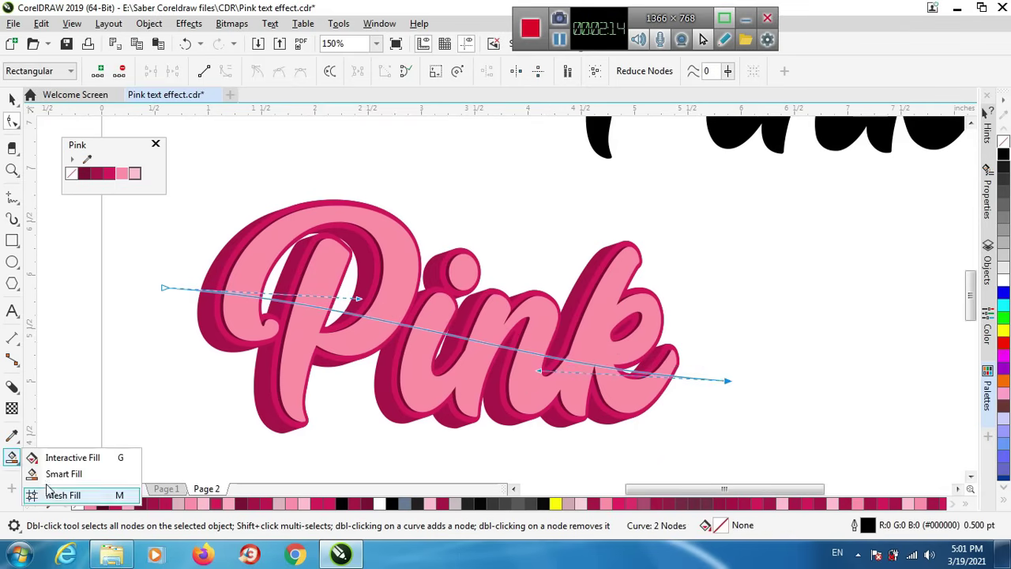
{"action": "left_click", "coordinate": [43, 472]}
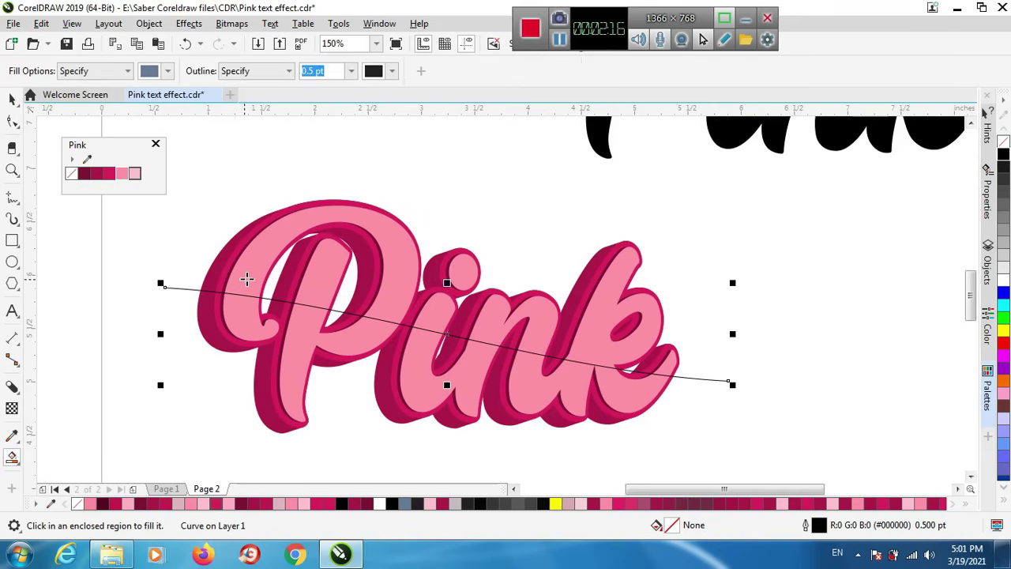
{"action": "left_click", "coordinate": [297, 276]}
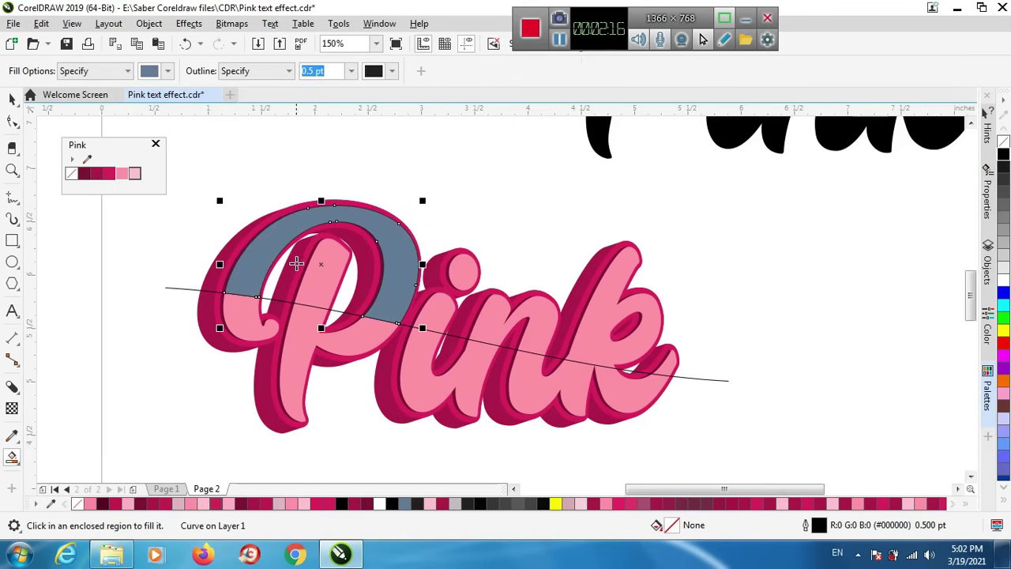
{"action": "left_click", "coordinate": [464, 267]}
{"action": "left_click", "coordinate": [447, 308]}
{"action": "left_click", "coordinate": [496, 321]}
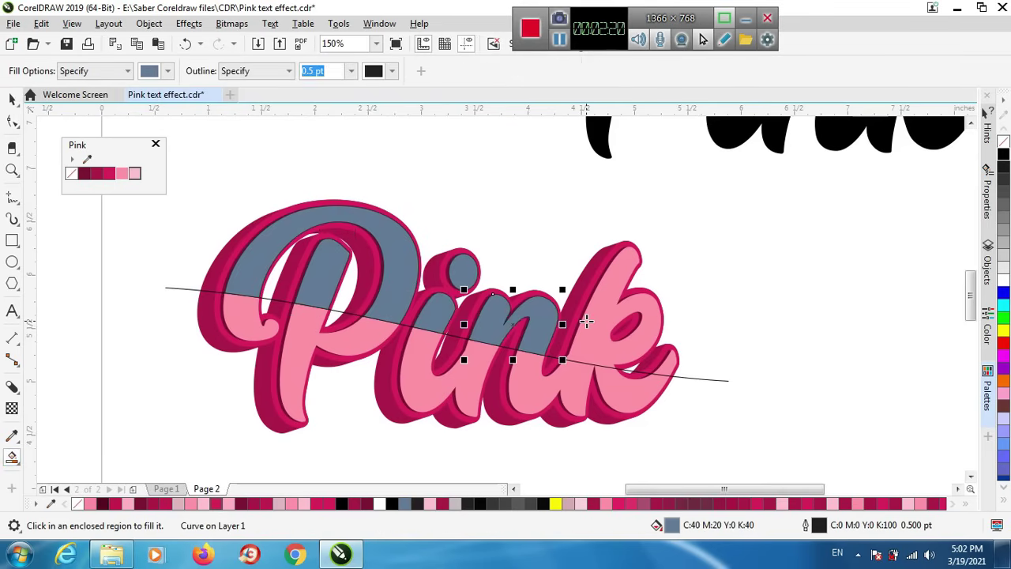
{"action": "left_click", "coordinate": [586, 321]}
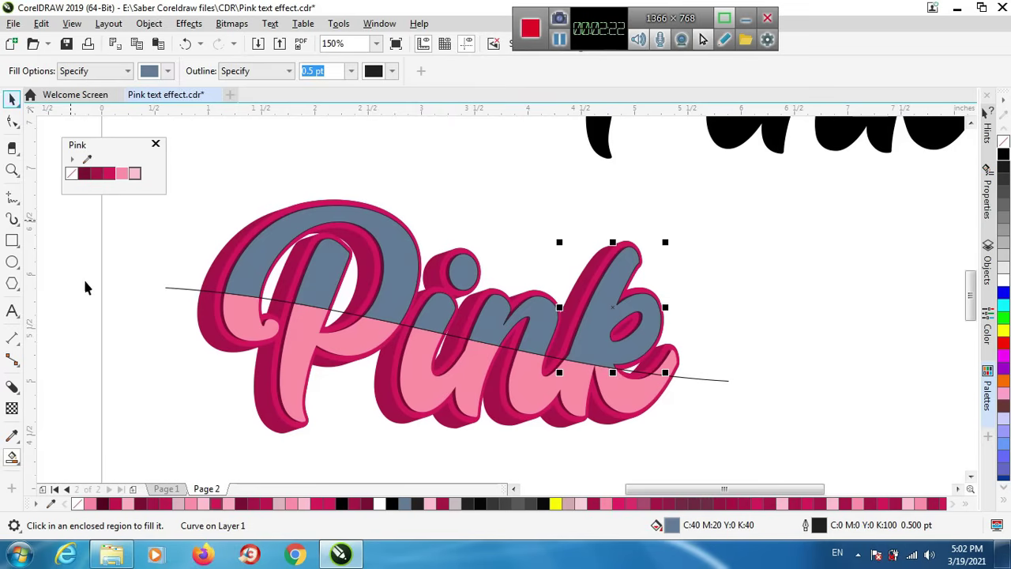
- Delete the curved guide line and remove outlines from the new band shapes
{"action": "key", "text": "space"}
{"action": "left_click", "coordinate": [168, 289]}
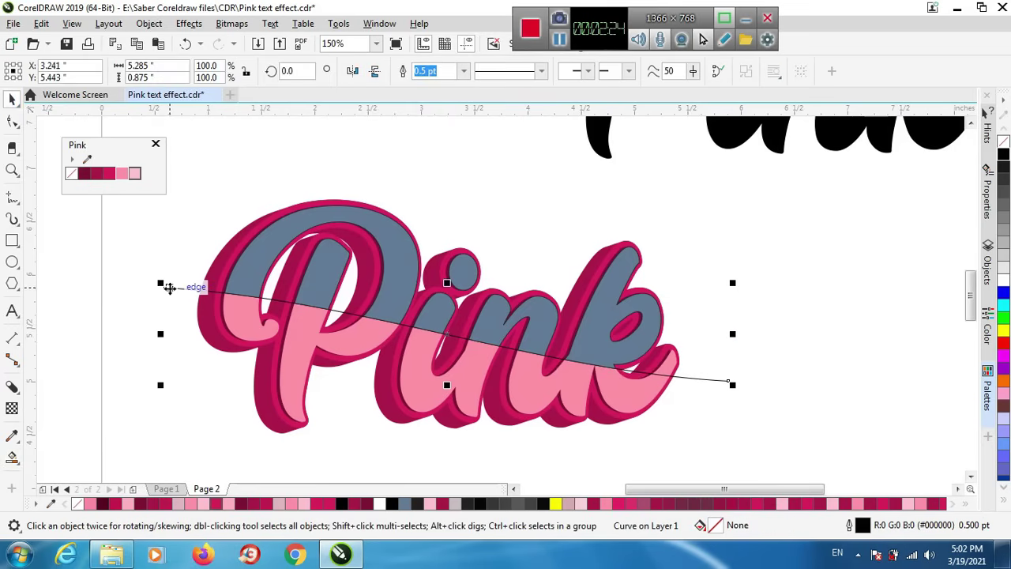
{"action": "key", "text": "Delete"}
{"action": "mouse_move", "coordinate": [212, 158]}
{"action": "left_mouse_down"}
{"action": "mouse_move", "coordinate": [677, 323]}
{"action": "mouse_move", "coordinate": [732, 400]}
{"action": "left_mouse_up"}
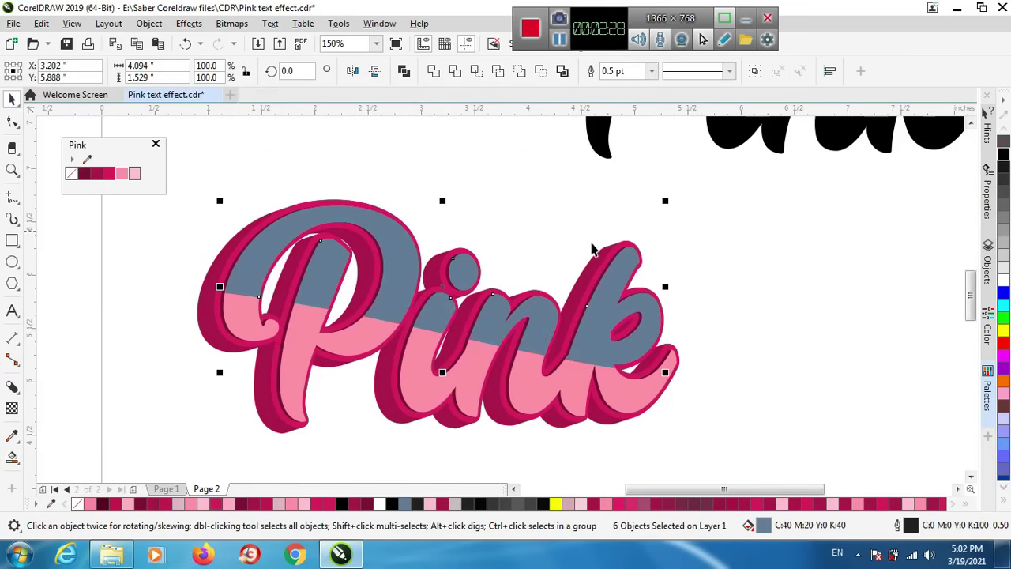
{"action": "left_click_drag", "start_coordinate": [1004, 142], "coordinate": [524, 316]}
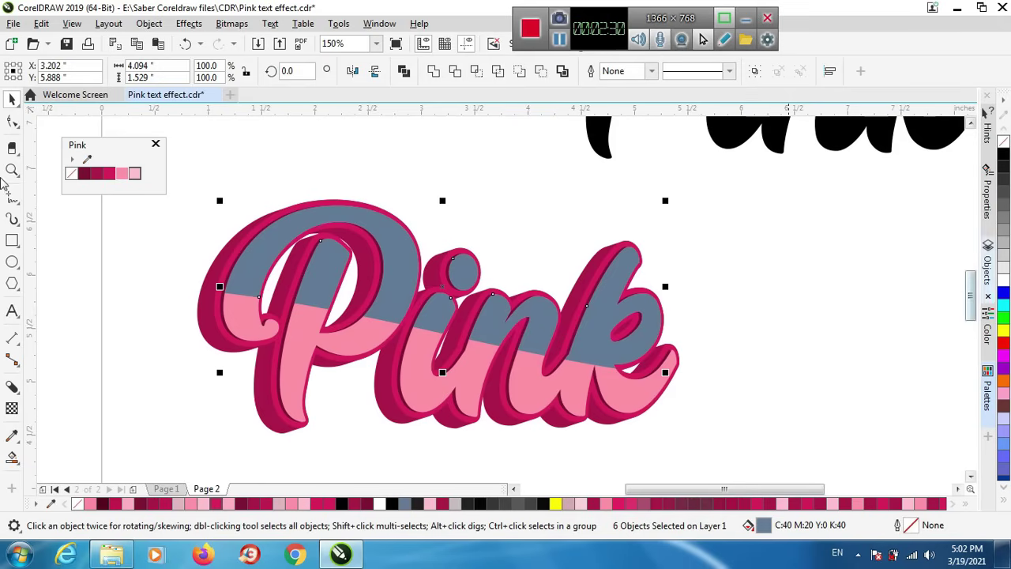
- Fill the band shapes light pink and fade them with a linear transparency highlight
{"action": "left_click", "coordinate": [136, 175]}
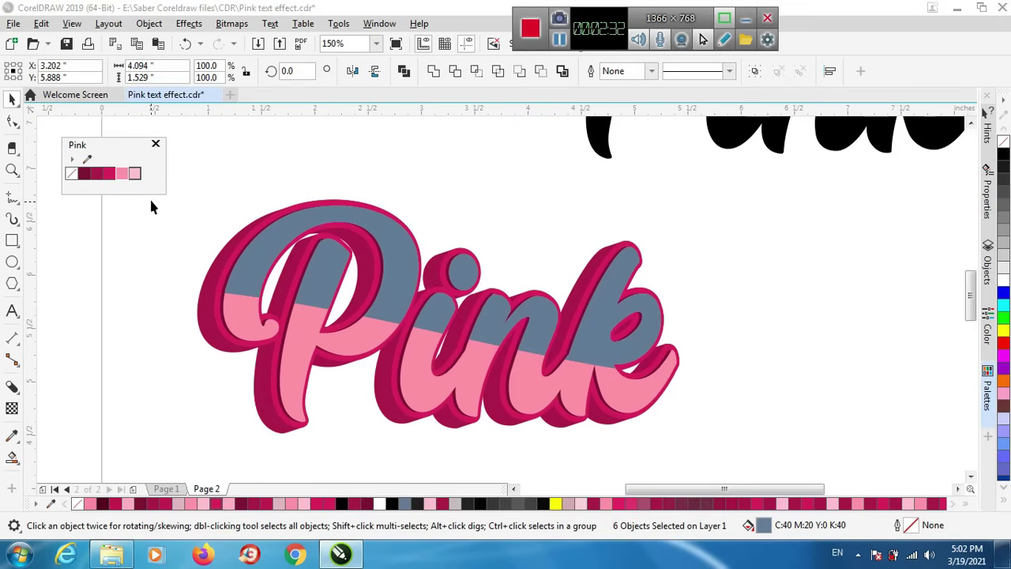
{"action": "left_click", "coordinate": [11, 408]}
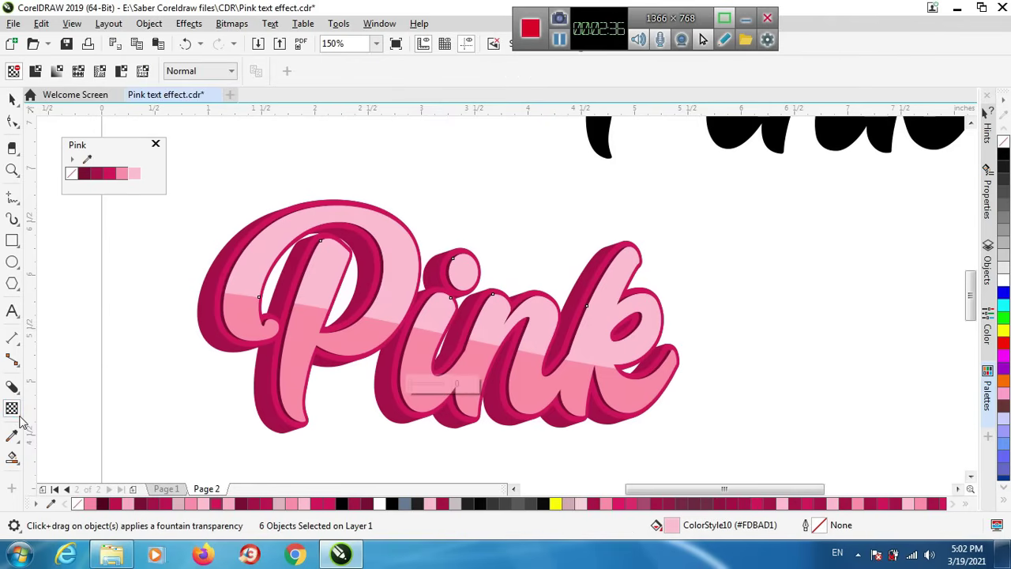
{"action": "mouse_move", "coordinate": [387, 347]}
{"action": "left_mouse_down"}
{"action": "mouse_move", "coordinate": [462, 241]}
{"action": "mouse_move", "coordinate": [465, 187]}
{"action": "mouse_move", "coordinate": [391, 399]}
{"action": "left_mouse_up"}
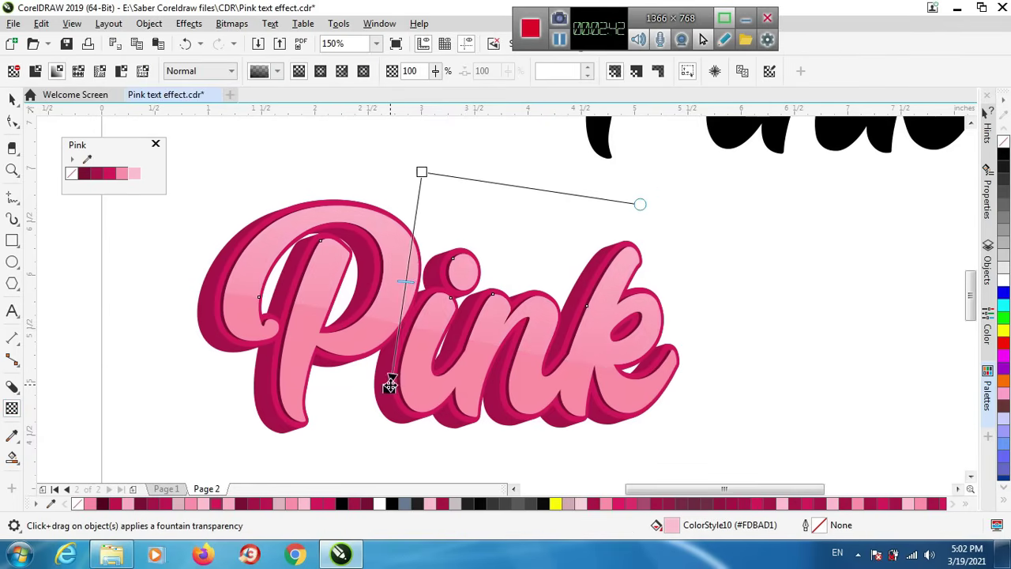
{"action": "left_click_drag", "start_coordinate": [423, 182], "coordinate": [440, 169]}
{"action": "left_click", "coordinate": [416, 213]}
{"action": "key", "text": "ctrl+z"}
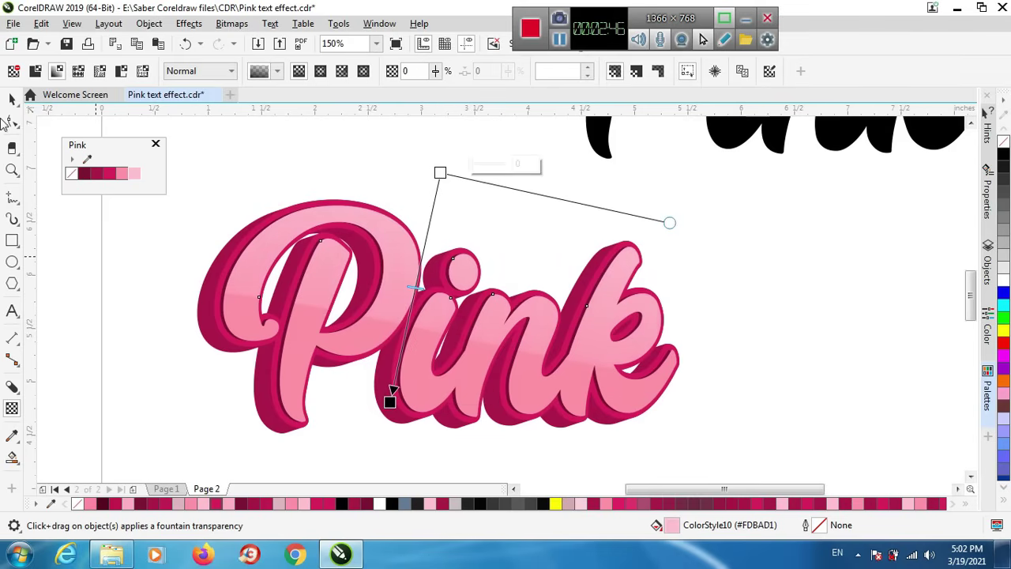
{"action": "key", "text": "space"}
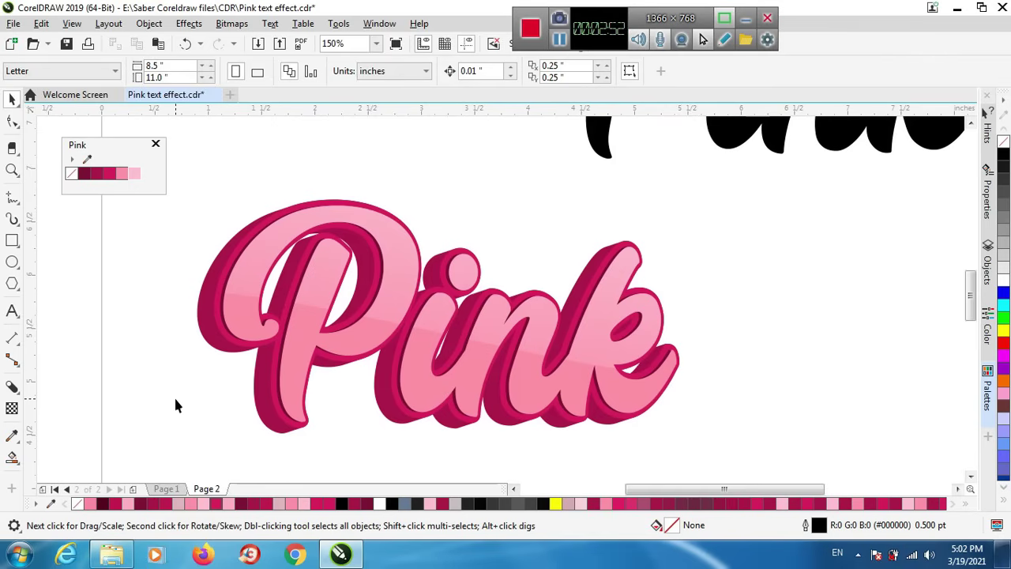
- Fill the light pink letter face white
{"action": "left_click", "coordinate": [366, 337]}
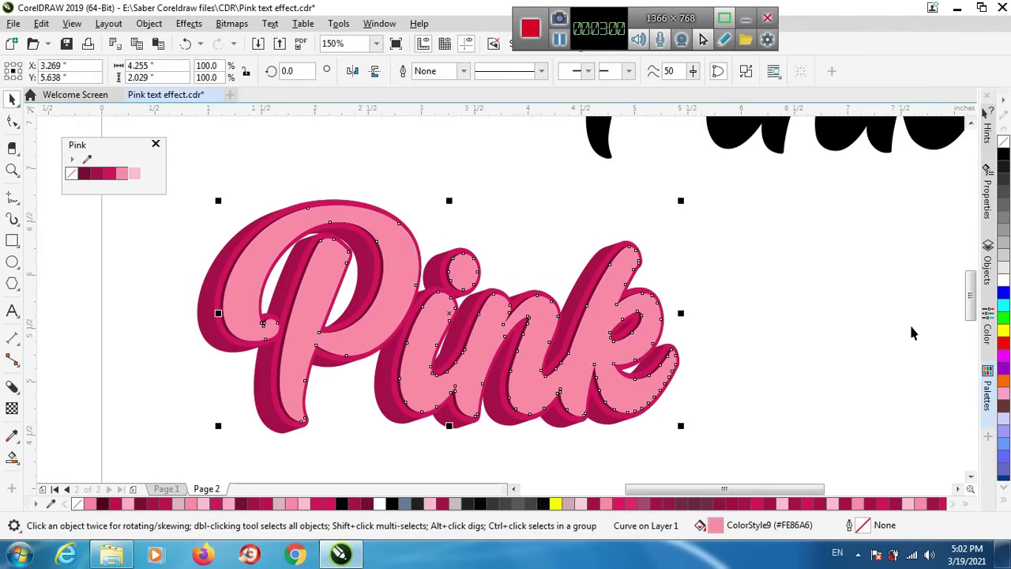
{"action": "left_click", "coordinate": [1003, 278]}
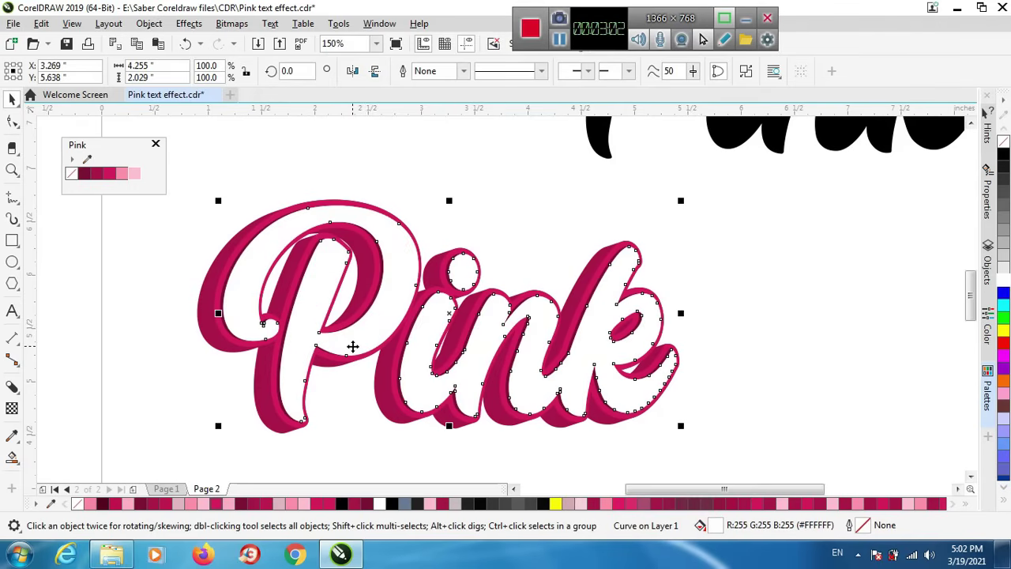
{"action": "scroll", "coordinate": [668, 341], "scroll_direction": "up", "scroll_amount": 2}
{"action": "scroll", "coordinate": [615, 325], "scroll_direction": "up", "scroll_amount": 2}
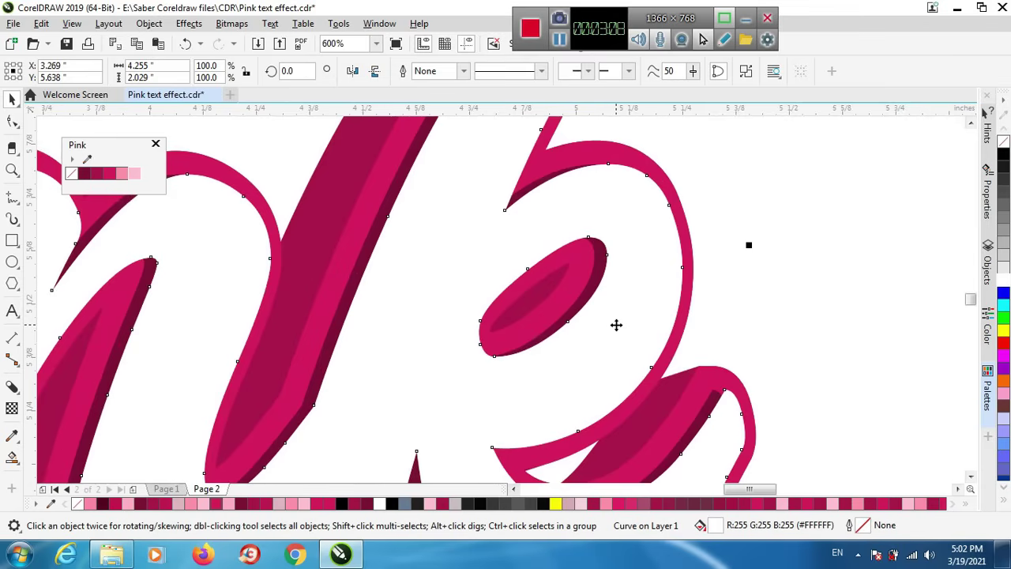
- Nudge the black copy of the letter faces left, down and left to reveal a white rim
{"action": "left_click", "coordinate": [655, 341]}
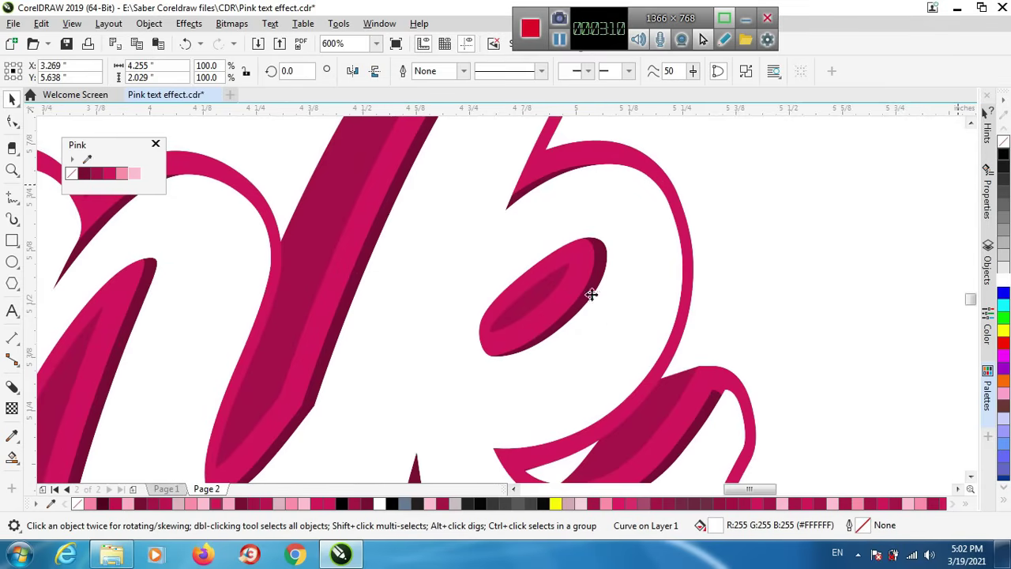
{"action": "scroll", "coordinate": [624, 286], "scroll_direction": "down", "scroll_amount": 1}
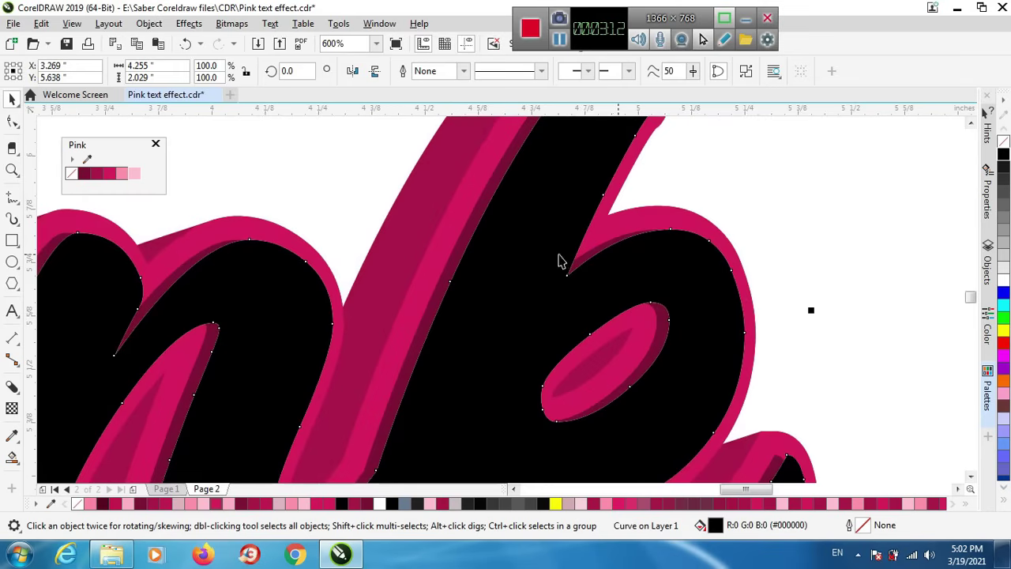
{"action": "key", "text": "Left"}
{"action": "key", "text": "Down"}
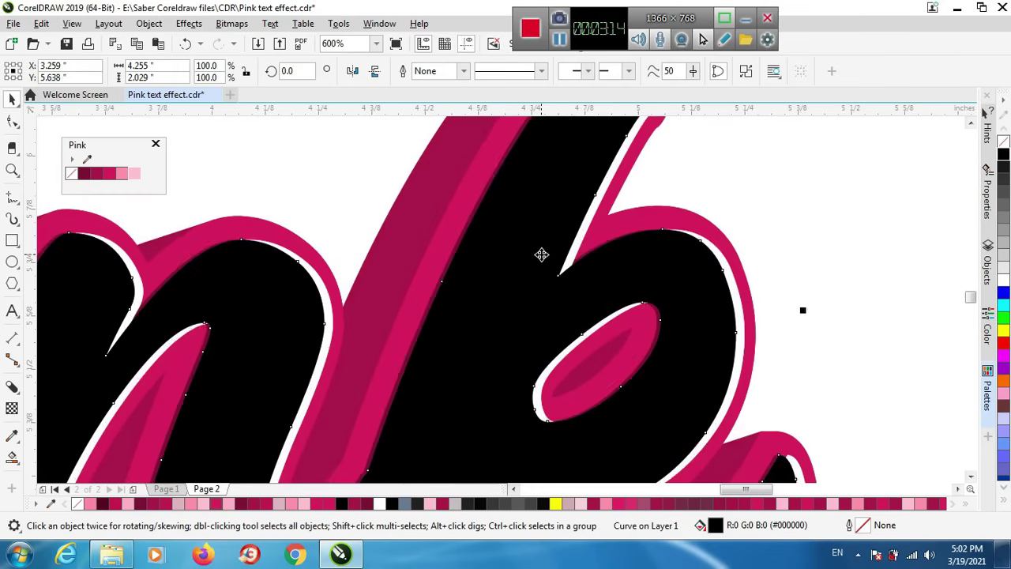
{"action": "key", "text": "Left"}
{"action": "scroll", "coordinate": [588, 290], "scroll_direction": "down", "scroll_amount": 4}
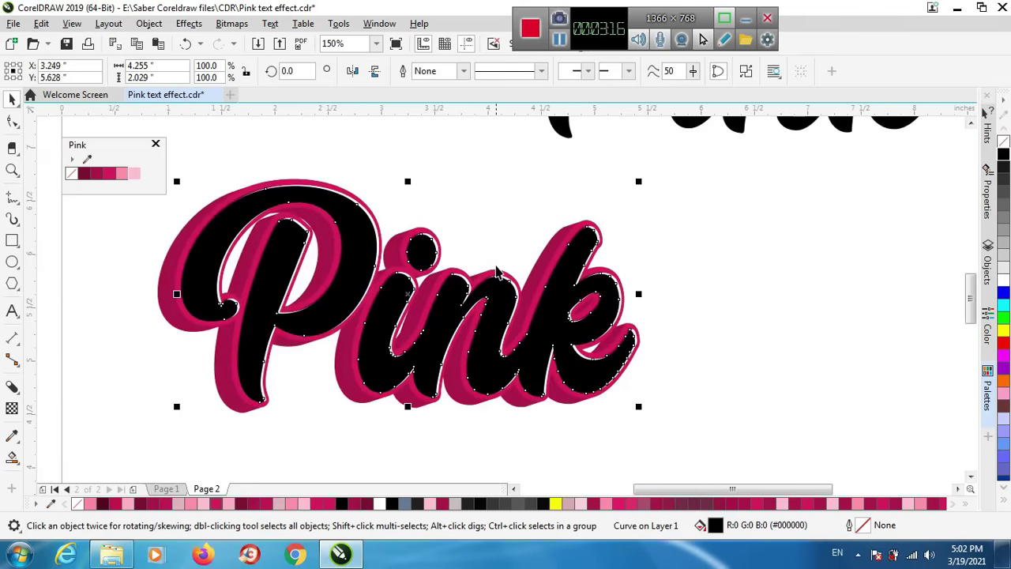
{"action": "scroll", "coordinate": [496, 274], "scroll_direction": "up", "scroll_amount": 2}
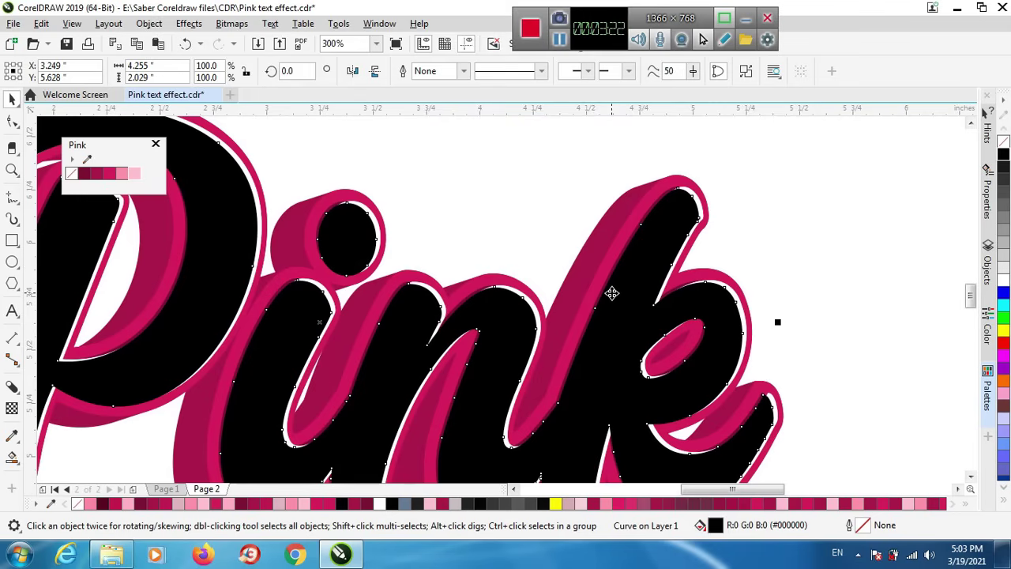
{"action": "scroll", "coordinate": [640, 282], "scroll_direction": "down", "scroll_amount": 2}
{"action": "scroll", "coordinate": [779, 277], "scroll_direction": "up", "scroll_amount": 2}
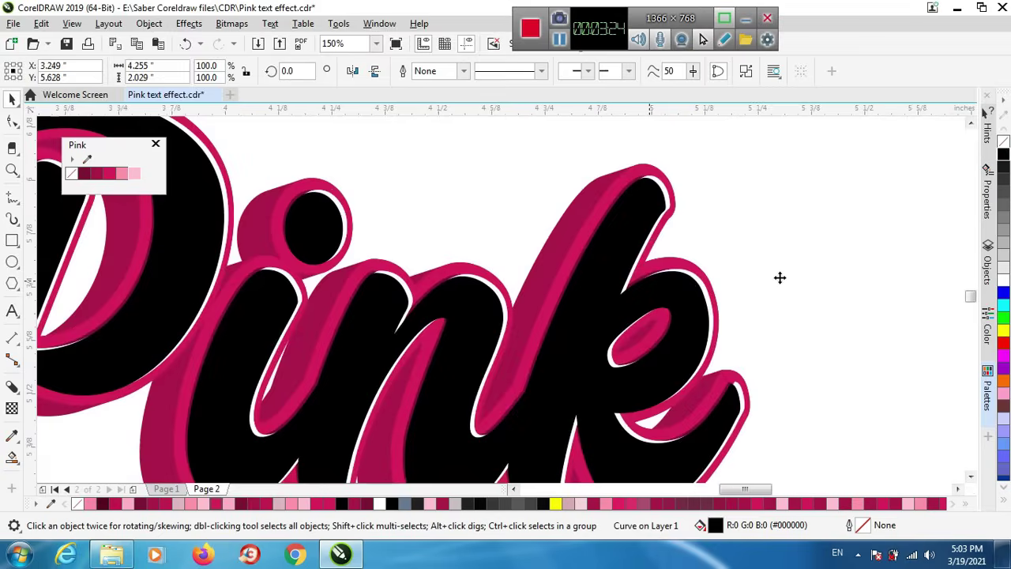
{"action": "scroll", "coordinate": [784, 279], "scroll_direction": "up", "scroll_amount": 2}
{"action": "scroll", "coordinate": [786, 281], "scroll_direction": "up", "scroll_amount": 2}
{"action": "left_click", "coordinate": [711, 346]}
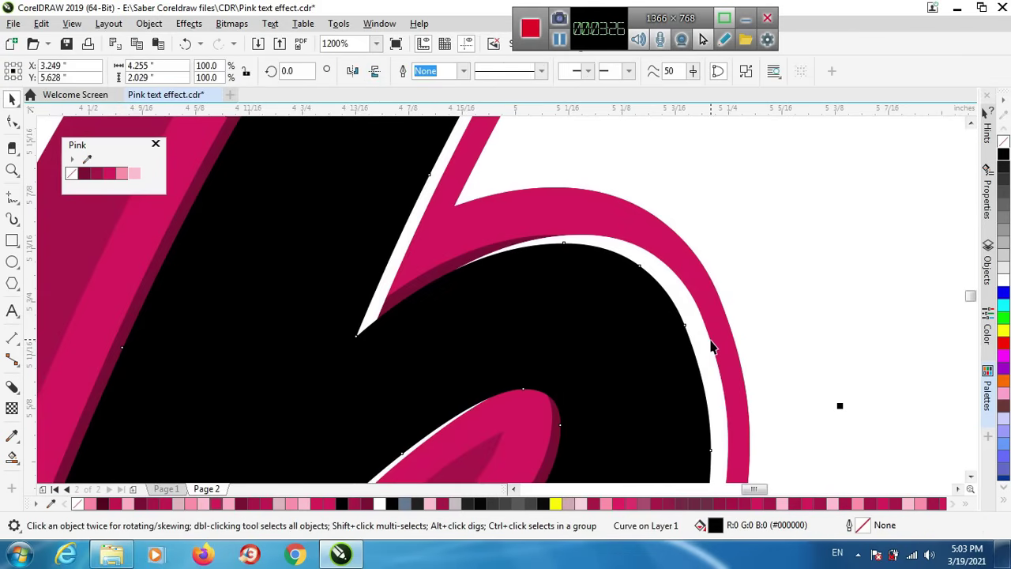
- Subtract the black copy from the white face, leaving a thin white highlight rim on the letters
{"action": "left_click", "coordinate": [492, 249], "text": "shift"}
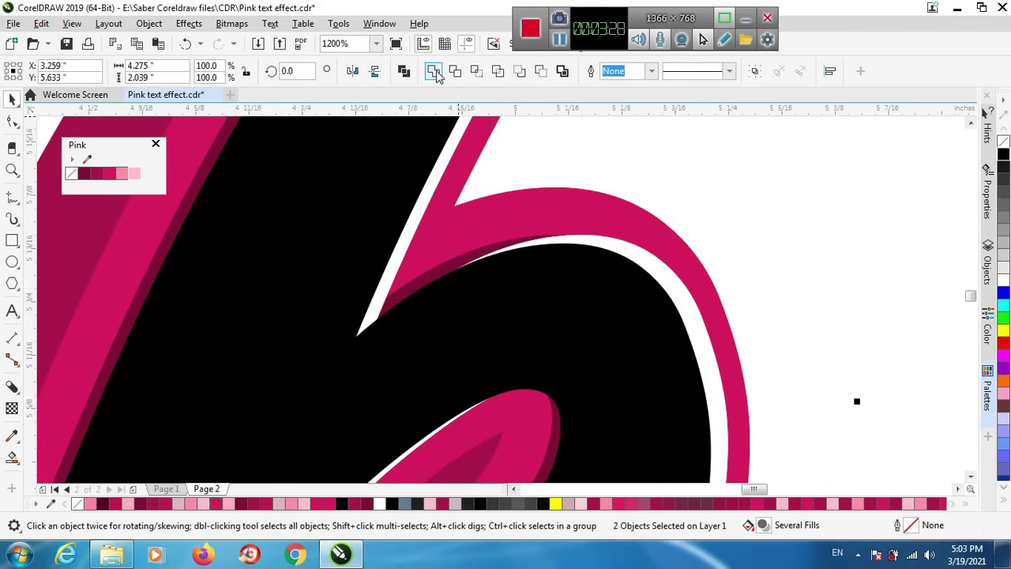
{"action": "left_click", "coordinate": [541, 73]}
{"action": "scroll", "coordinate": [693, 259], "scroll_direction": "down", "scroll_amount": 3}
{"action": "scroll", "coordinate": [690, 266], "scroll_direction": "down", "scroll_amount": 2}
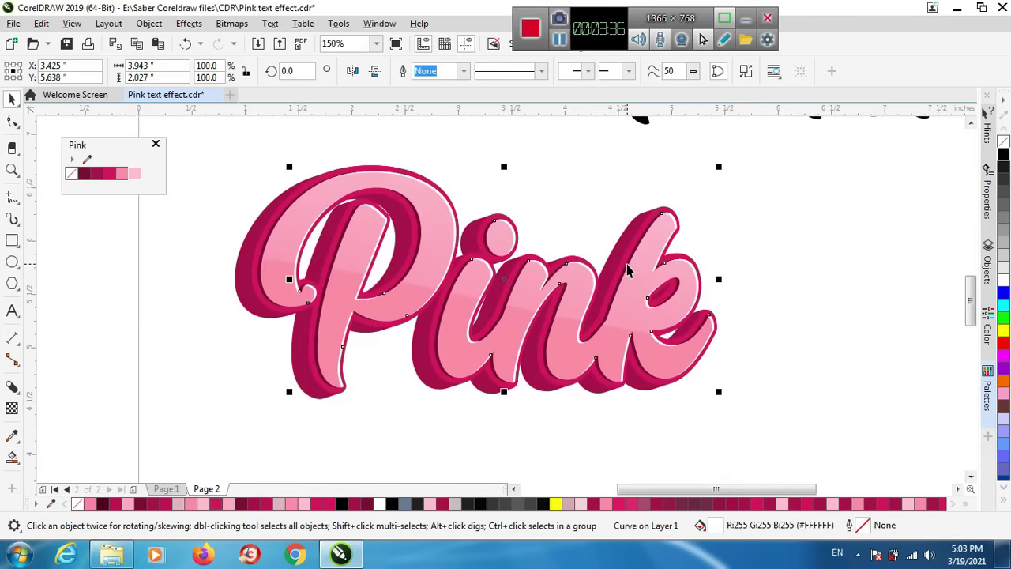
{"action": "left_click", "coordinate": [226, 414]}
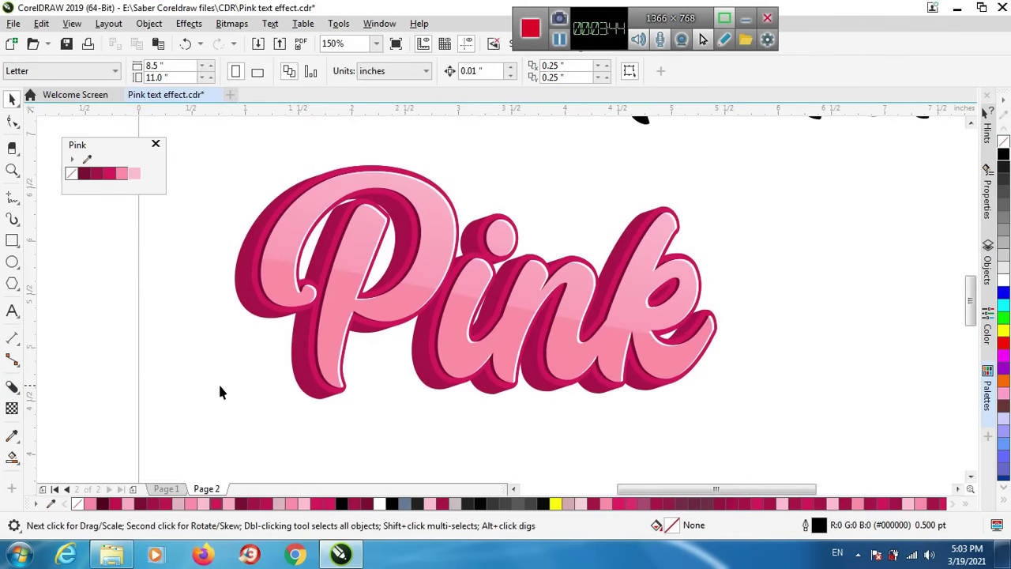
- Break the word's block shadow apart into its own separate shape
{"action": "left_click", "coordinate": [300, 391]}
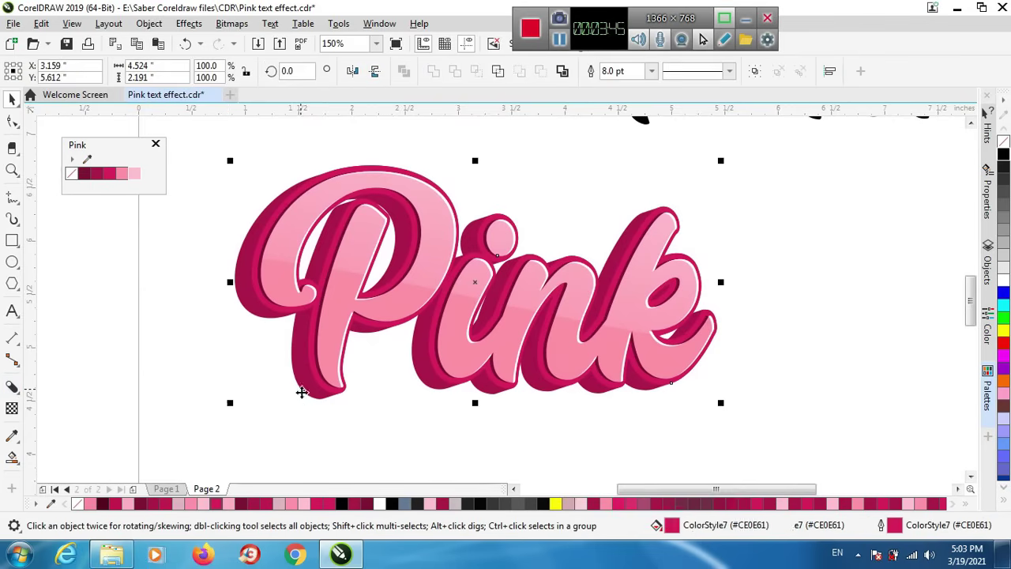
{"action": "left_click", "coordinate": [147, 24]}
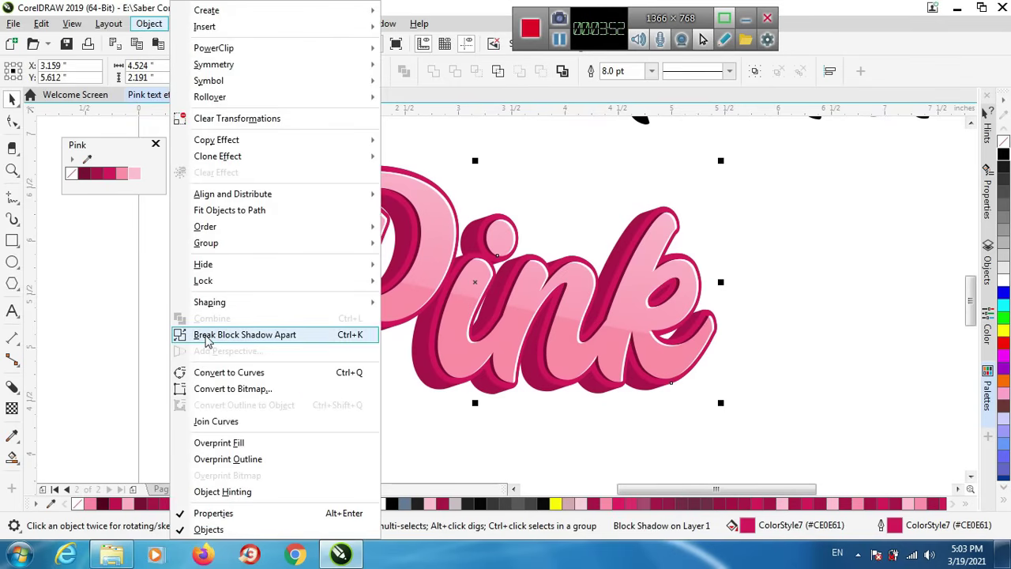
{"action": "left_click", "coordinate": [205, 335]}
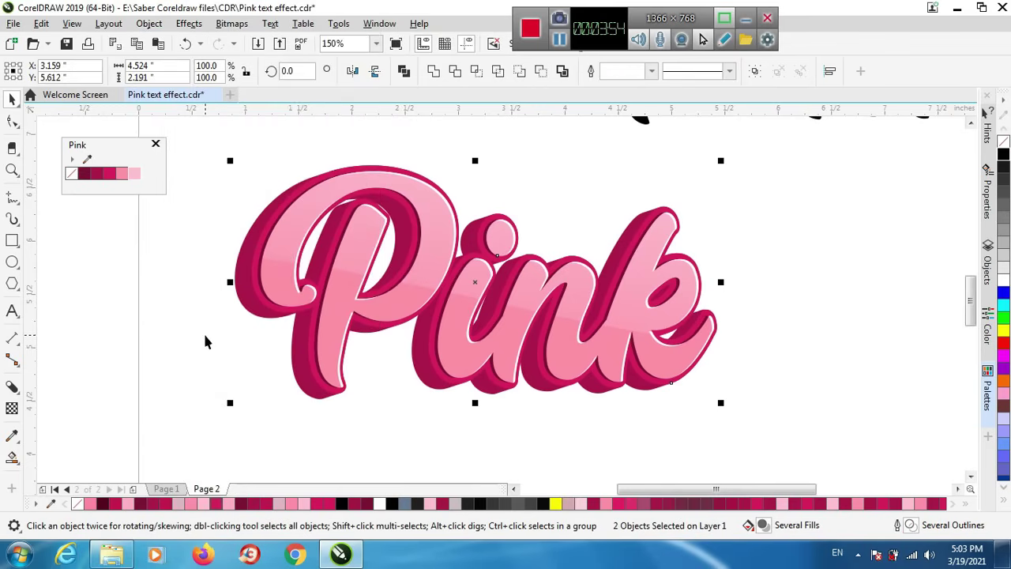
- Duplicate the shadow shape, fill the copy black and send it behind the lettering
{"action": "left_click", "coordinate": [300, 385]}
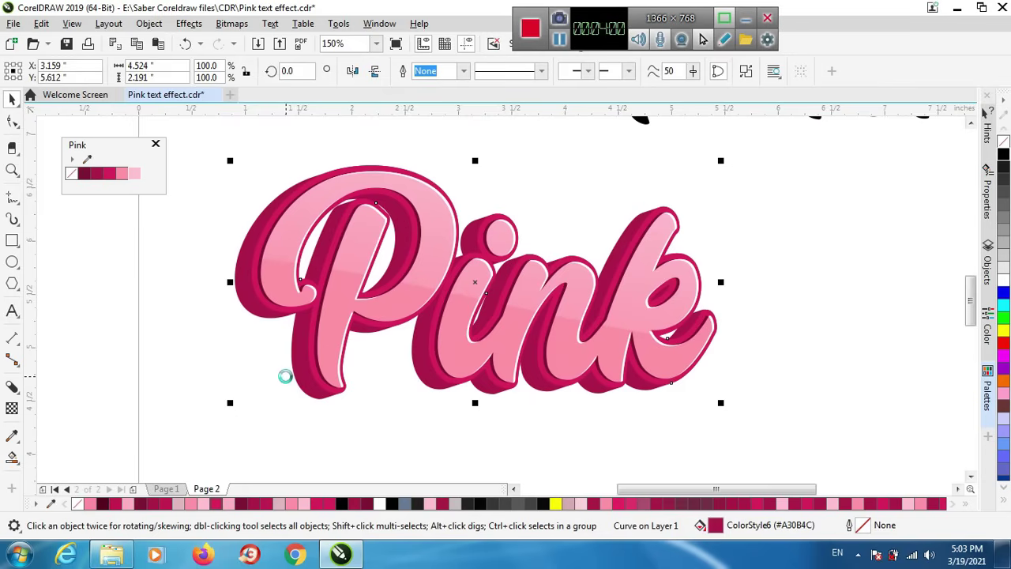
{"action": "key", "text": "shift+Page_Up"}
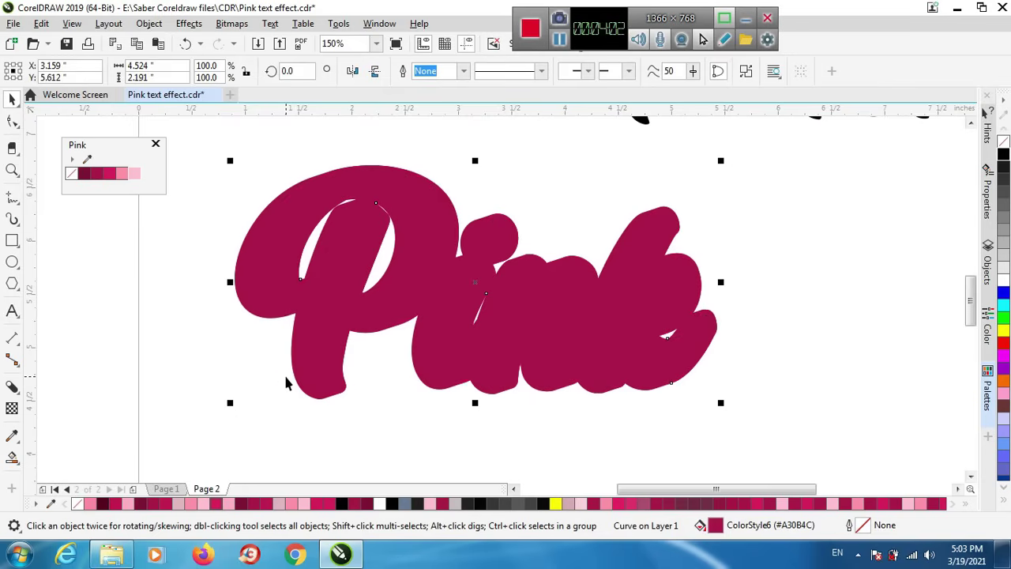
{"action": "left_click", "coordinate": [1003, 155]}
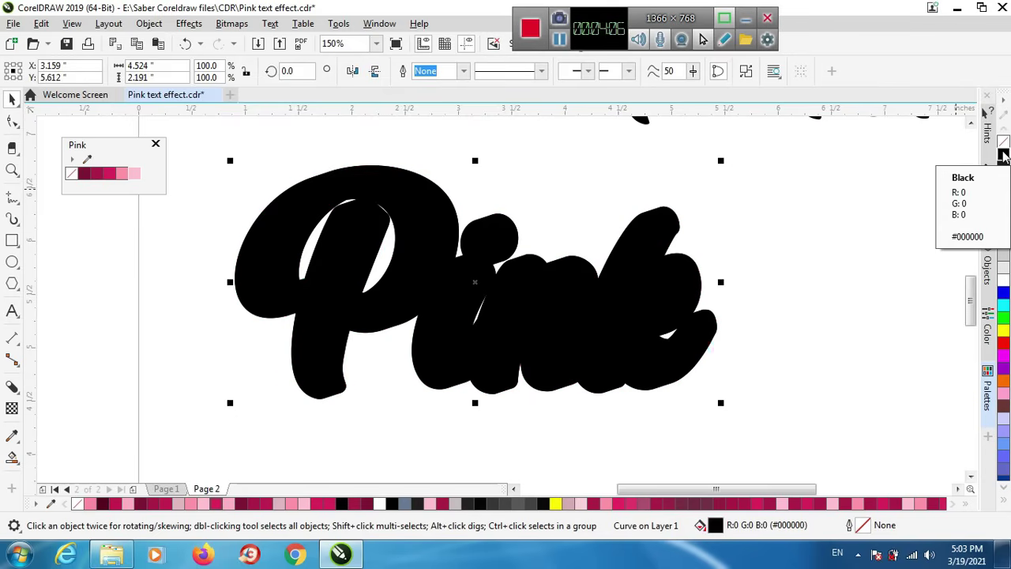
{"action": "key", "text": "shift+Page_Down"}
- Nudge the black shadow copy three steps left and three steps down
{"action": "key", "text": "Left"}
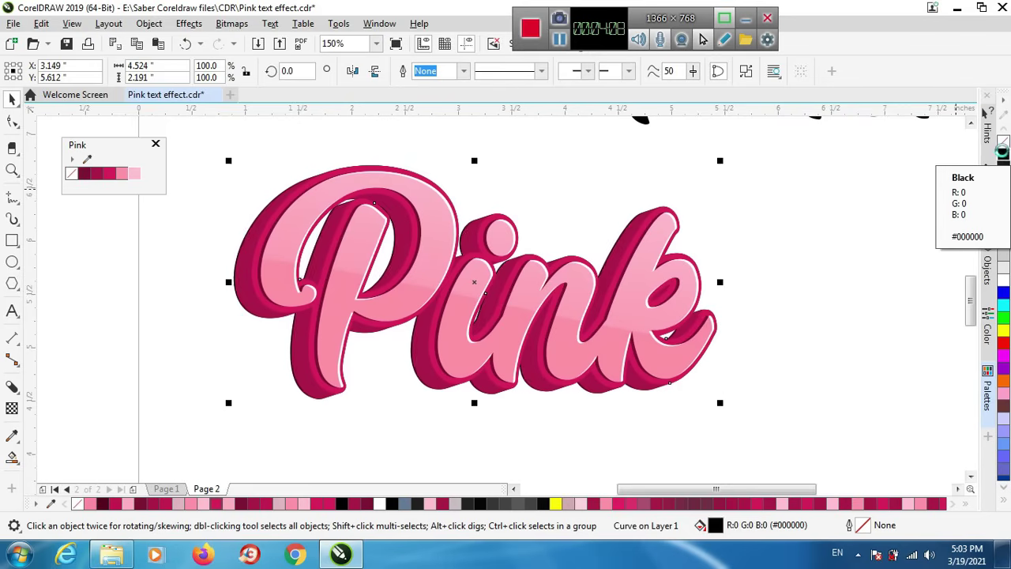
{"action": "key", "text": "Left"}
{"action": "key", "text": "Left"}
{"action": "key", "text": "Left"}
{"action": "key", "text": "Left"}
{"action": "key", "text": "Left"}
{"action": "key", "text": "Left"}
{"action": "key", "text": "Left"}
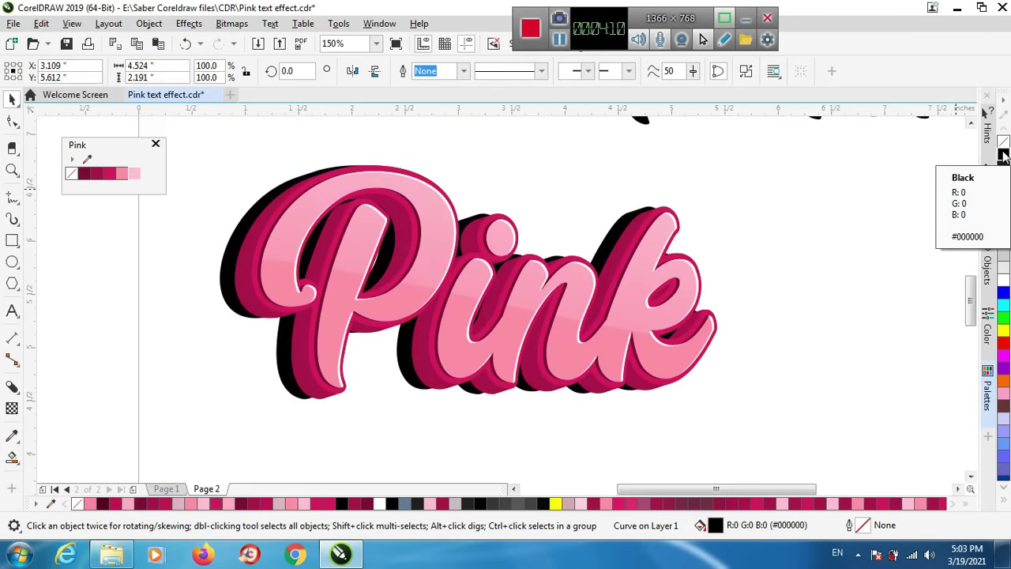
{"action": "key", "text": "Left"}
{"action": "key", "text": "Left"}
{"action": "key", "text": "Left"}
{"action": "key", "text": "Down"}
{"action": "key", "text": "Down"}
{"action": "key", "text": "Down"}
{"action": "key", "text": "Down"}
{"action": "key", "text": "Down"}
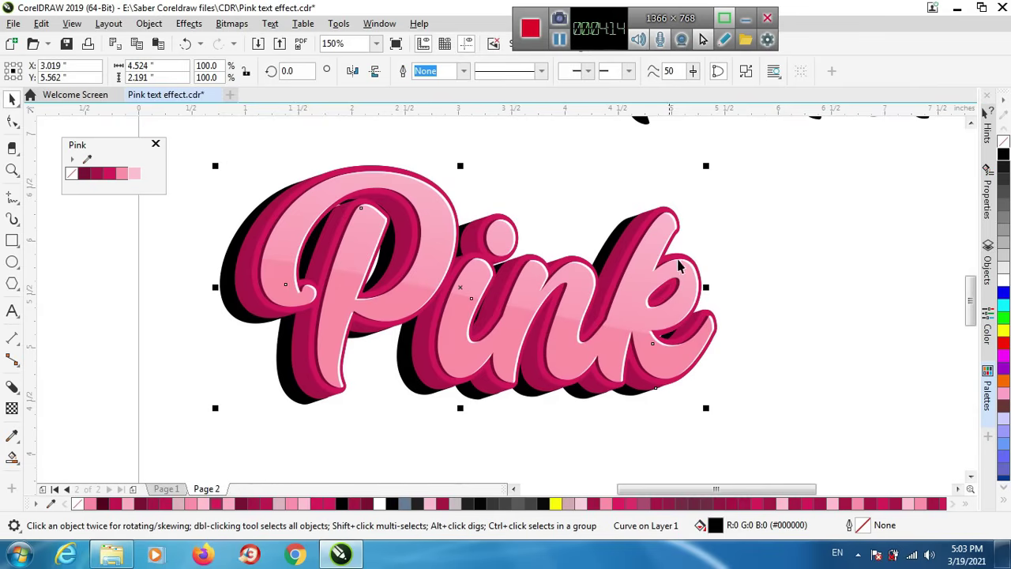
{"action": "key", "text": "Down"}
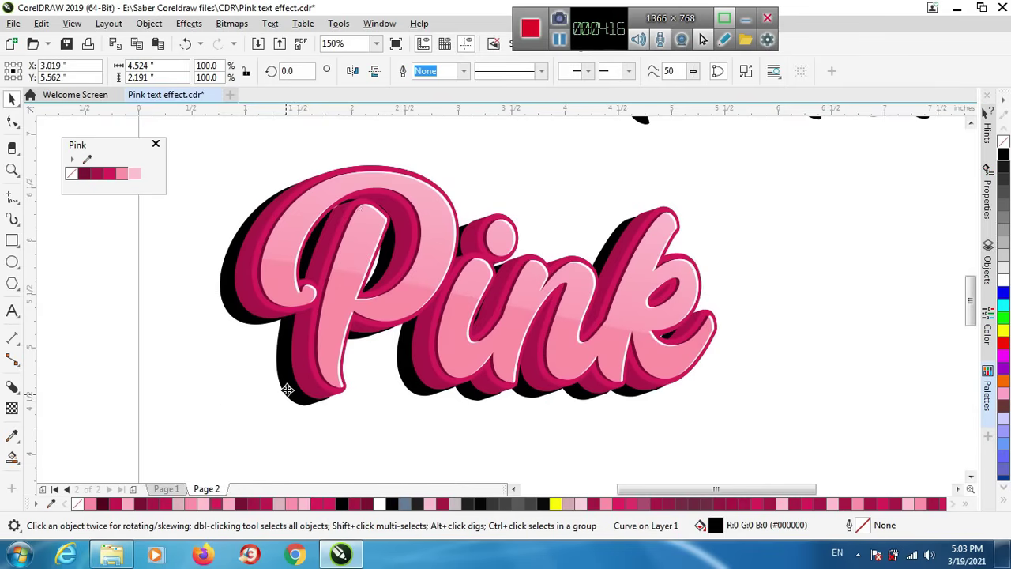
{"action": "key", "text": "Down"}
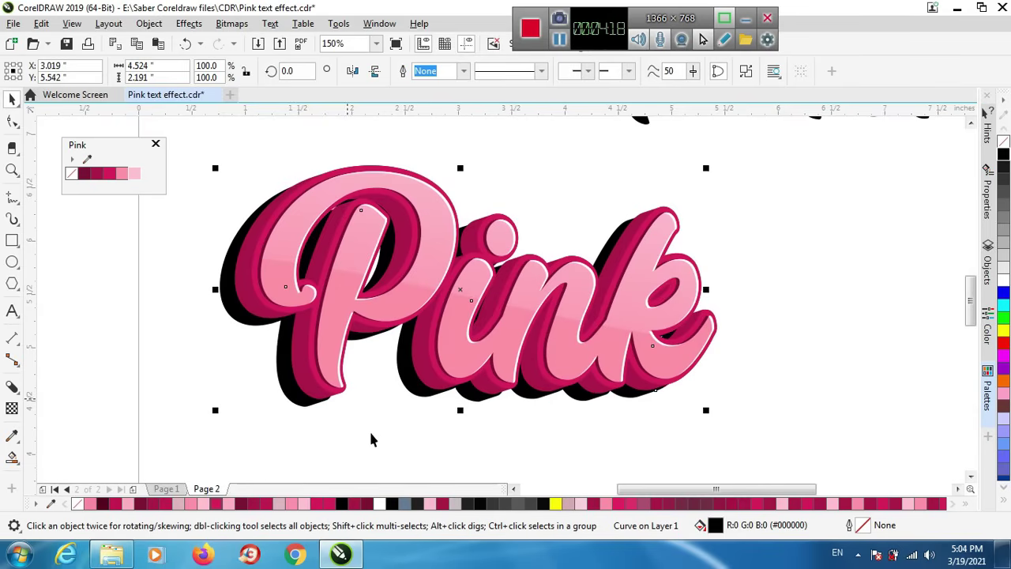
- Convert the black shadow shape into a 300 dpi bitmap
{"action": "left_click", "coordinate": [232, 22]}
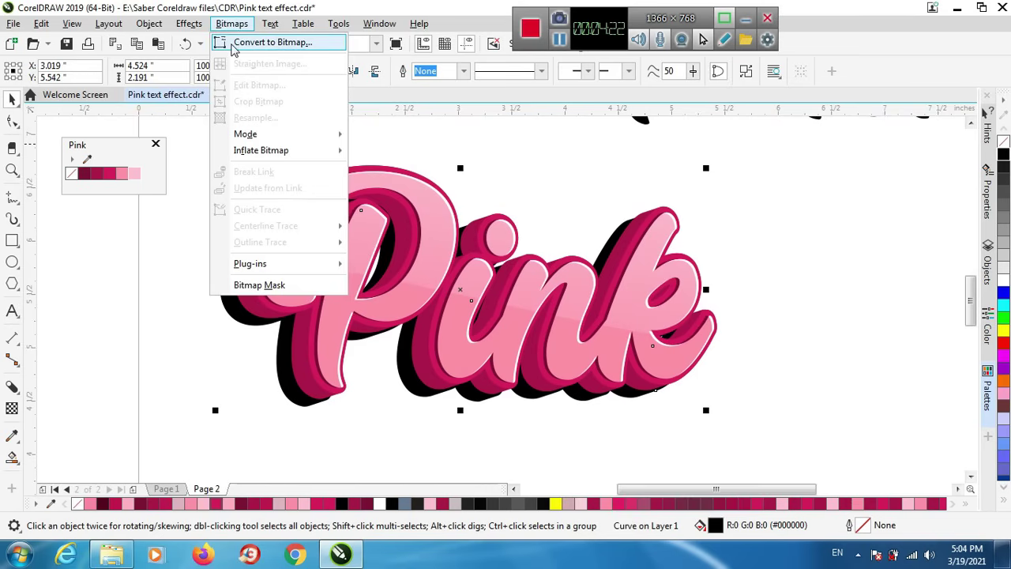
{"action": "left_click", "coordinate": [233, 46]}
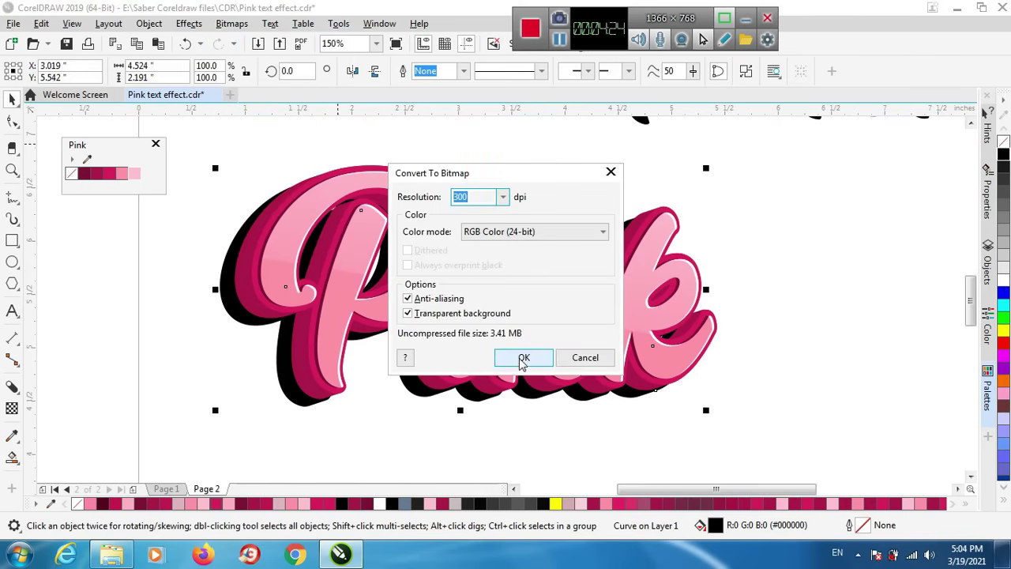
{"action": "left_click", "coordinate": [523, 357]}
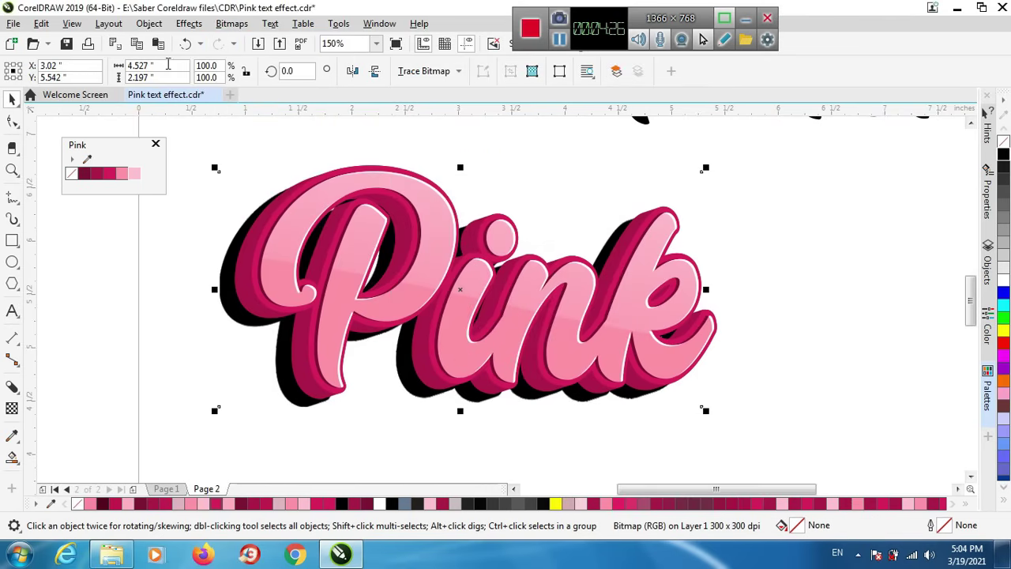
- Soften the shadow bitmap with a 10 px Gaussian blur
{"action": "left_click", "coordinate": [189, 22]}
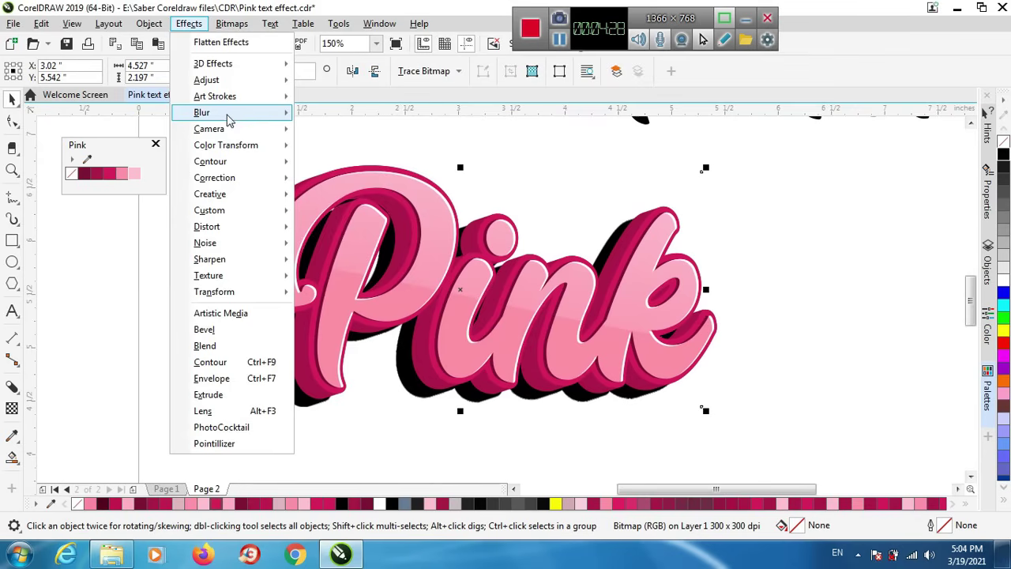
{"action": "mouse_move", "coordinate": [201, 112]}
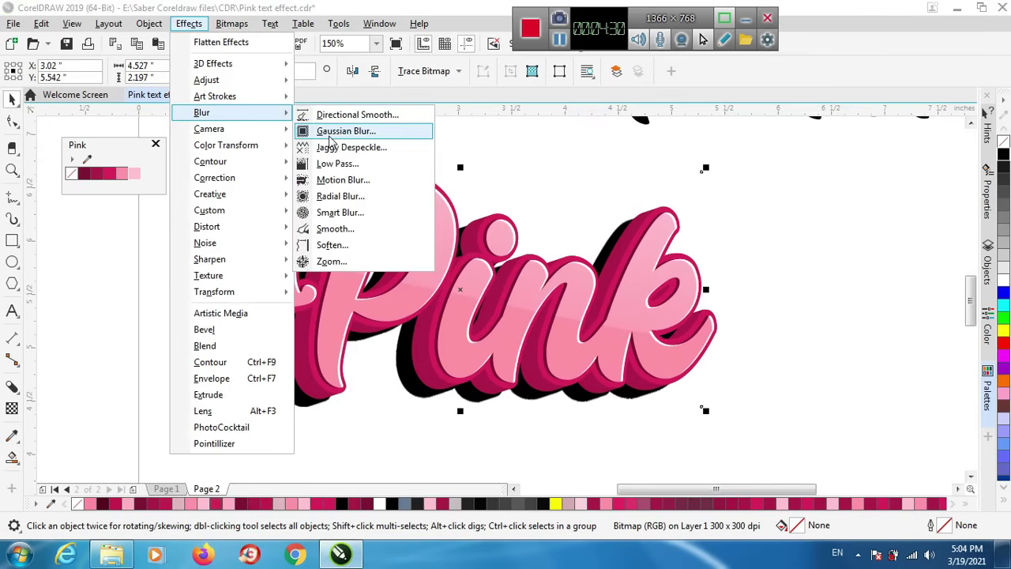
{"action": "left_click", "coordinate": [332, 133]}
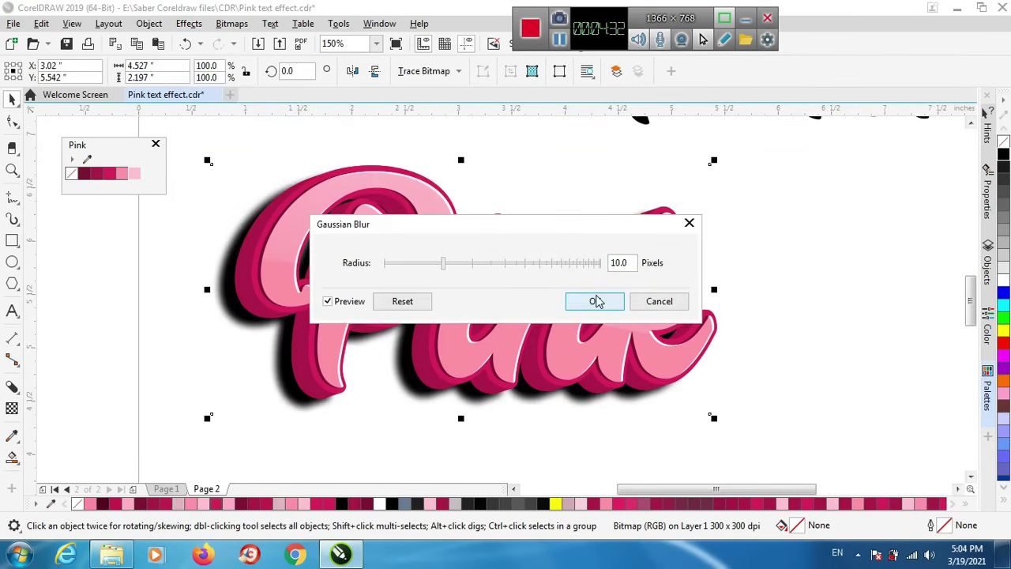
{"action": "left_click", "coordinate": [596, 301]}
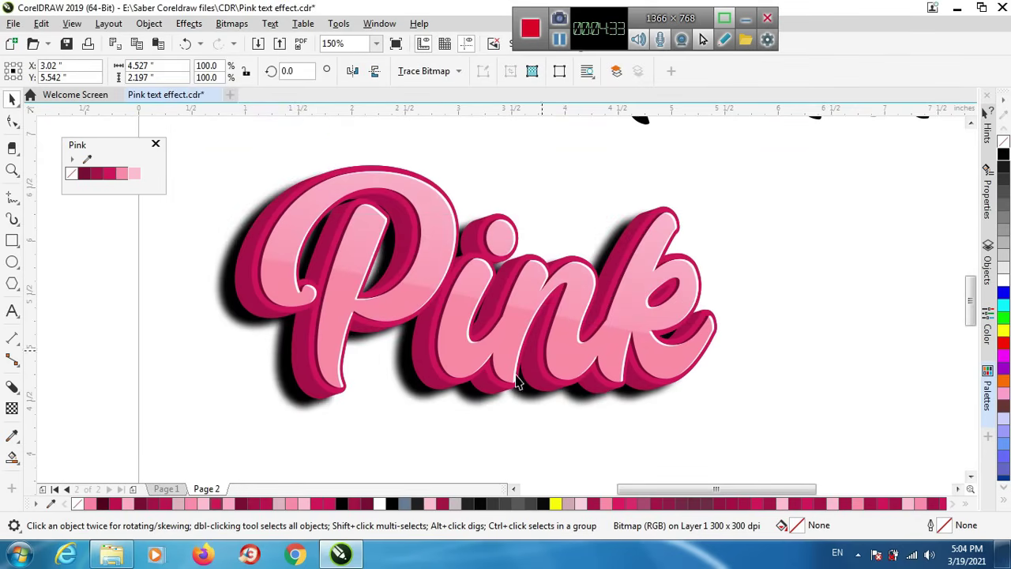
{"action": "left_click", "coordinate": [12, 408]}
- Lay a linear transparency gradient across the blurred shadow, then undo the trial adjustments
{"action": "left_click_drag", "start_coordinate": [412, 403], "coordinate": [455, 212]}
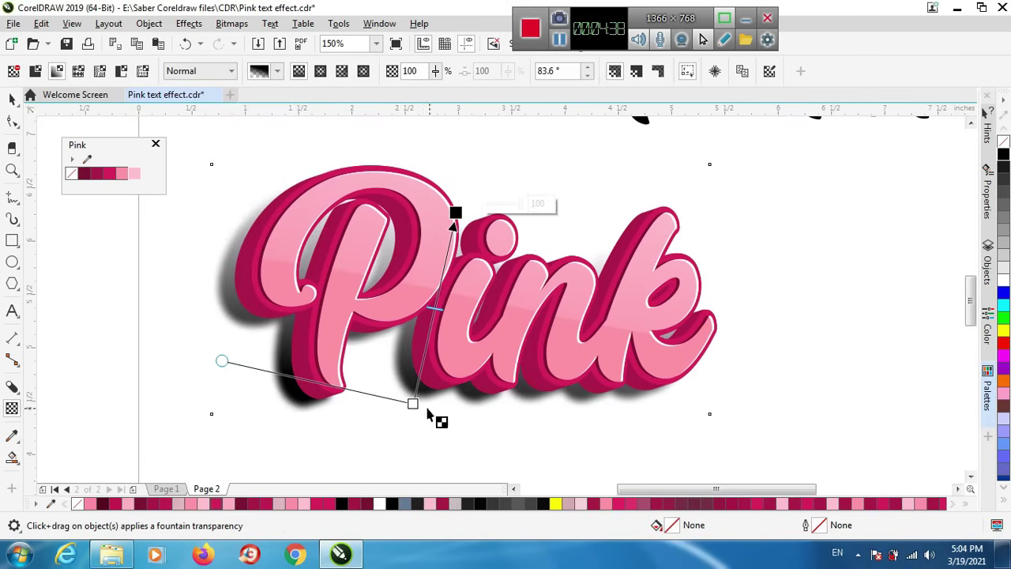
{"action": "left_click_drag", "start_coordinate": [412, 403], "coordinate": [426, 462]}
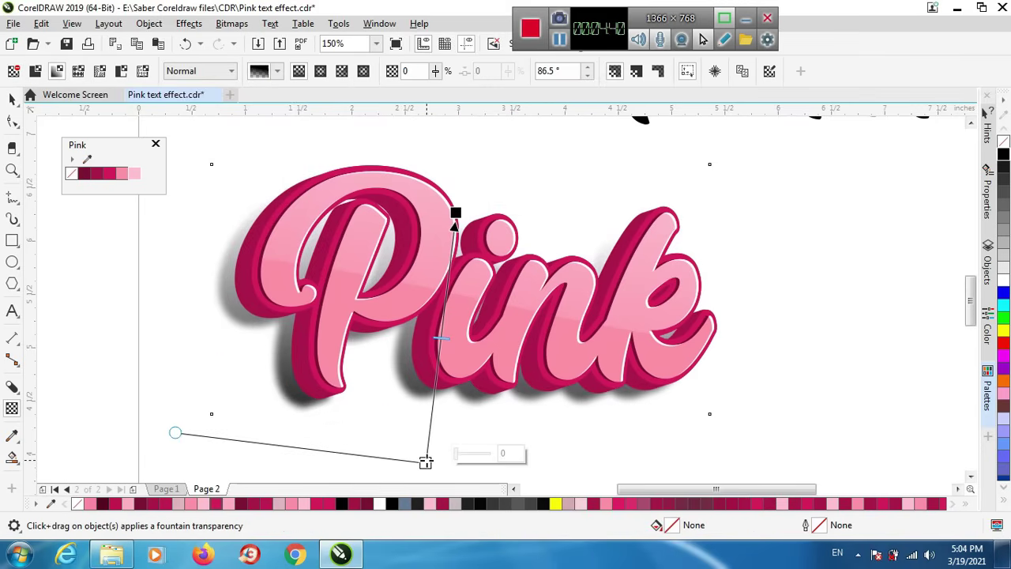
{"action": "mouse_move", "coordinate": [456, 214]}
{"action": "left_mouse_down"}
{"action": "mouse_move", "coordinate": [428, 366]}
{"action": "mouse_move", "coordinate": [447, 386]}
{"action": "left_mouse_up"}
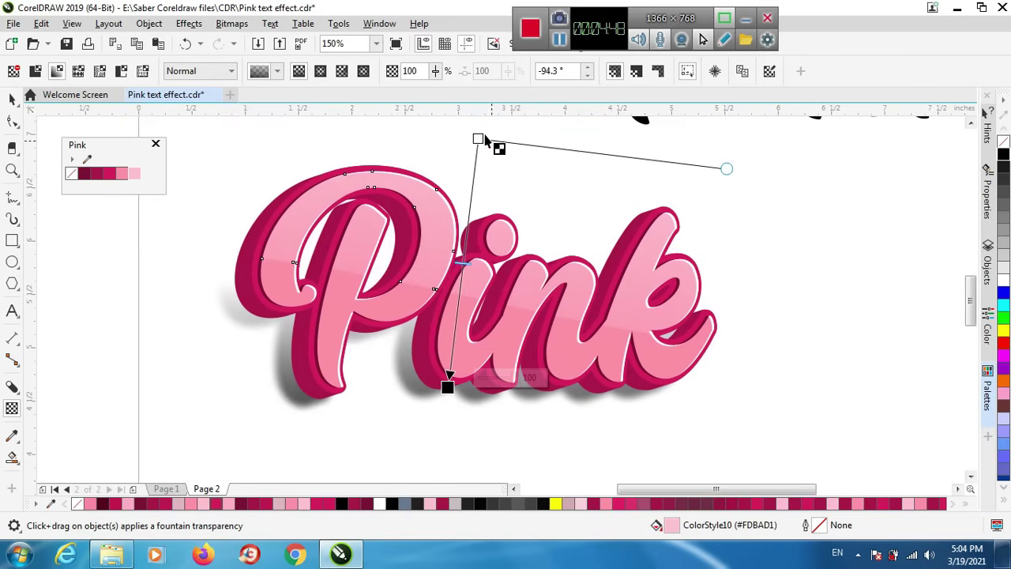
{"action": "mouse_move", "coordinate": [477, 140]}
{"action": "left_mouse_down"}
{"action": "mouse_move", "coordinate": [468, 222]}
{"action": "mouse_move", "coordinate": [471, 173]}
{"action": "left_mouse_up"}
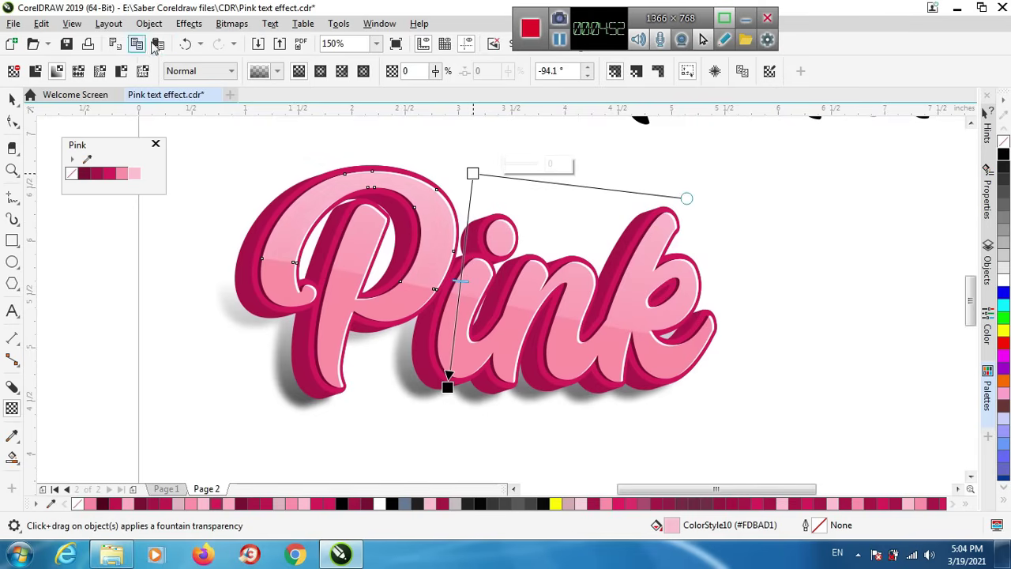
{"action": "left_click", "coordinate": [185, 44]}
{"action": "left_click", "coordinate": [186, 43]}
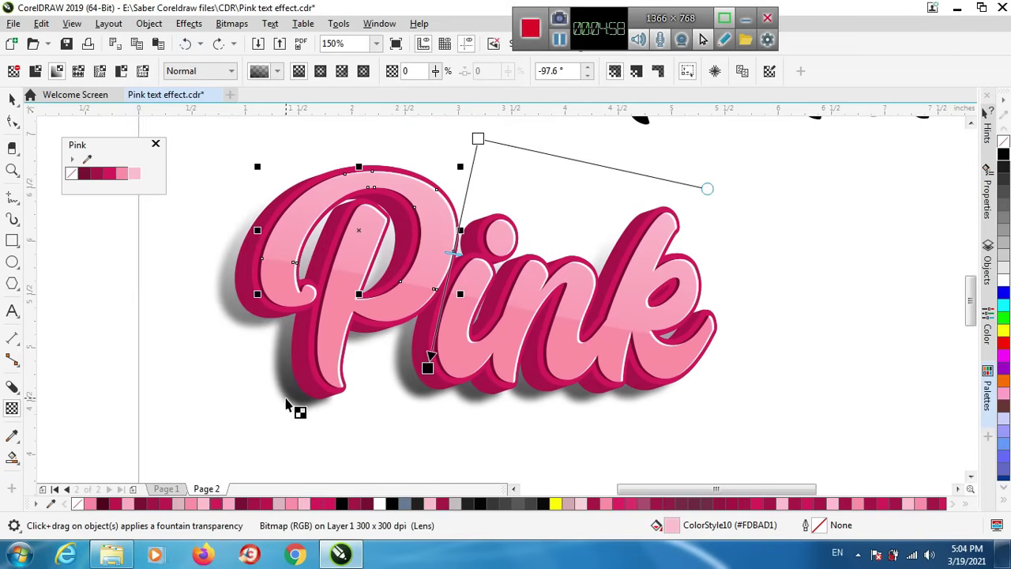
{"action": "key", "text": "ctrl+z"}
- Reposition the gradient handles so the shadow stays darkest just below the letter edges
{"action": "left_click_drag", "start_coordinate": [456, 211], "coordinate": [436, 300]}
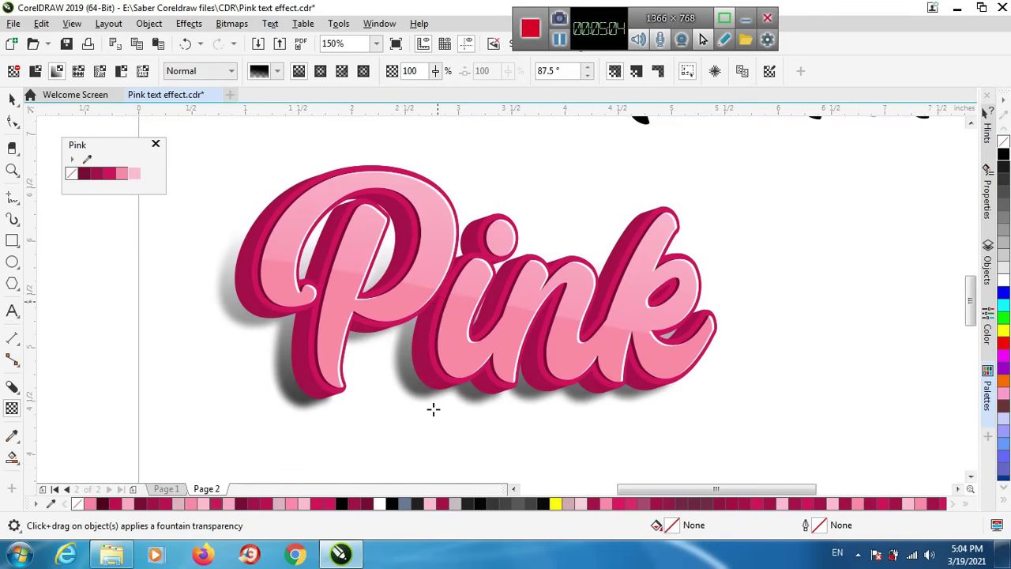
{"action": "left_click_drag", "start_coordinate": [425, 462], "coordinate": [434, 425]}
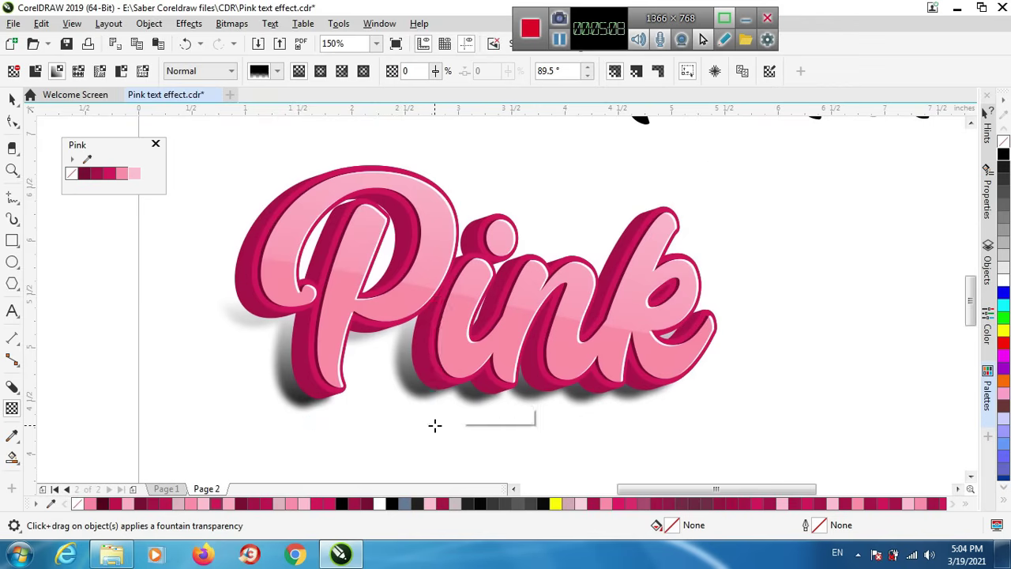
{"action": "mouse_move", "coordinate": [438, 300]}
{"action": "left_mouse_down"}
{"action": "mouse_move", "coordinate": [441, 328]}
{"action": "mouse_move", "coordinate": [457, 315]}
{"action": "left_mouse_up"}
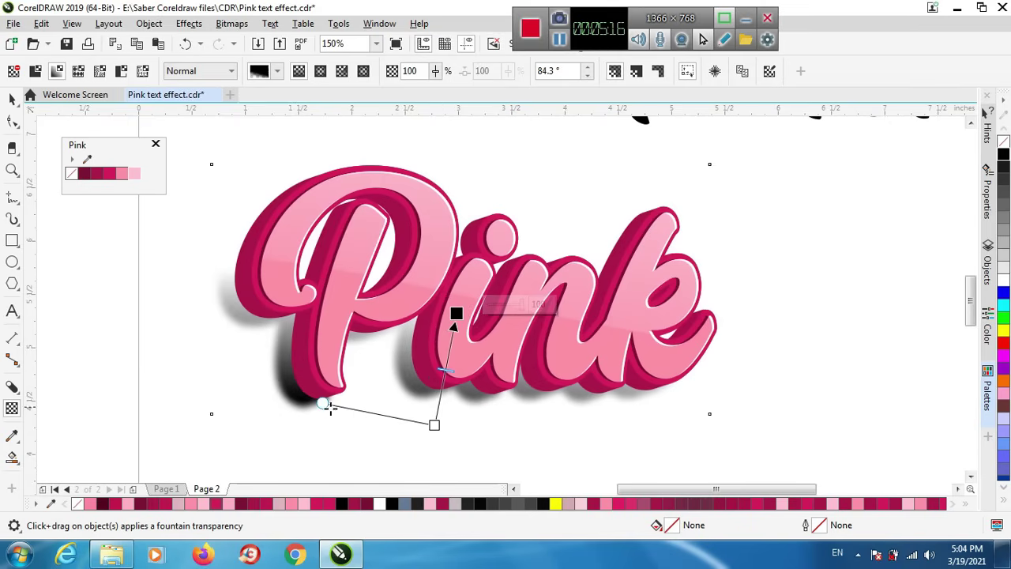
{"action": "left_click_drag", "start_coordinate": [433, 425], "coordinate": [445, 436]}
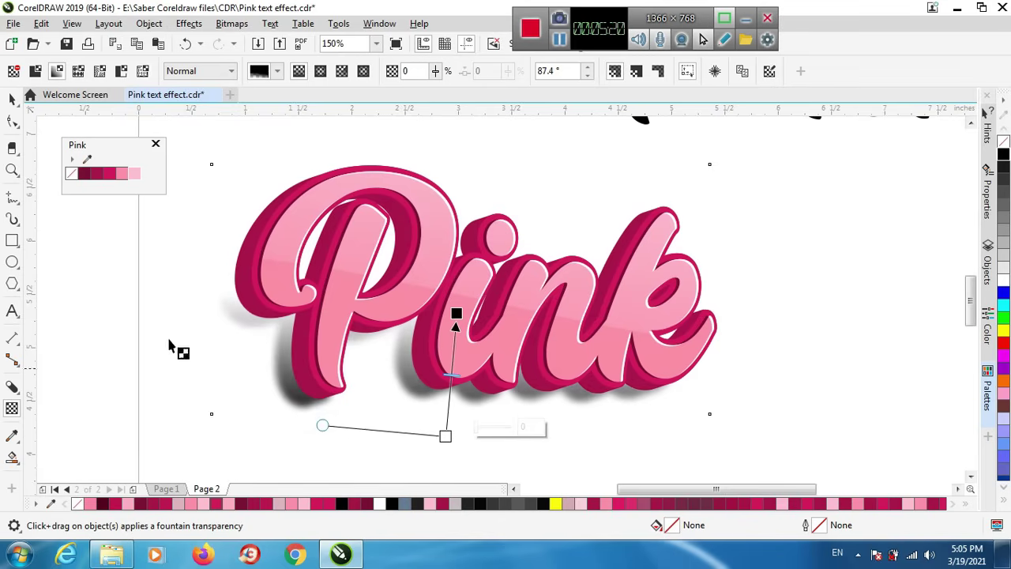
- Nudge the shadow bitmap slightly and bring the pink lettering back on top
{"action": "left_click", "coordinate": [11, 99]}
{"action": "left_click", "coordinate": [289, 397]}
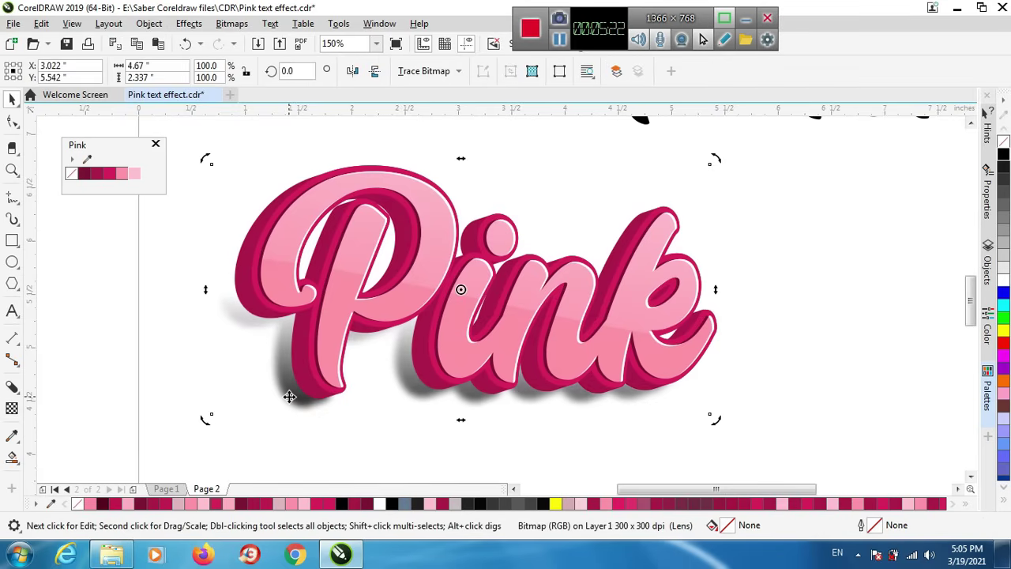
{"action": "left_click_drag", "start_coordinate": [289, 397], "coordinate": [282, 397]}
{"action": "left_click", "coordinate": [289, 397]}
{"action": "left_click", "coordinate": [283, 398]}
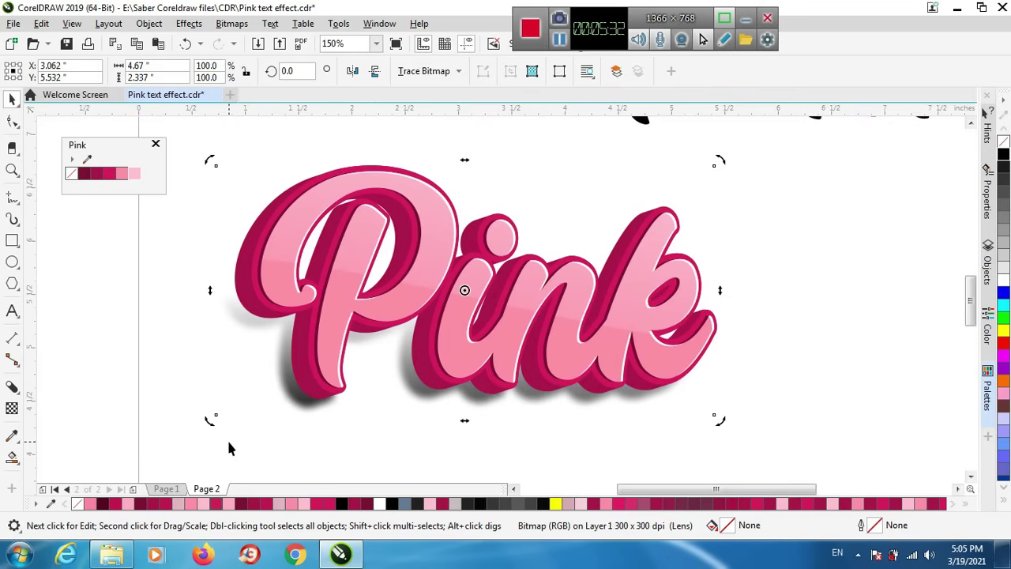
- Move the black Pink text off to the right of the pink artwork
{"action": "left_click", "coordinate": [242, 455]}
{"action": "scroll", "coordinate": [334, 365], "scroll_direction": "down", "scroll_amount": 2}
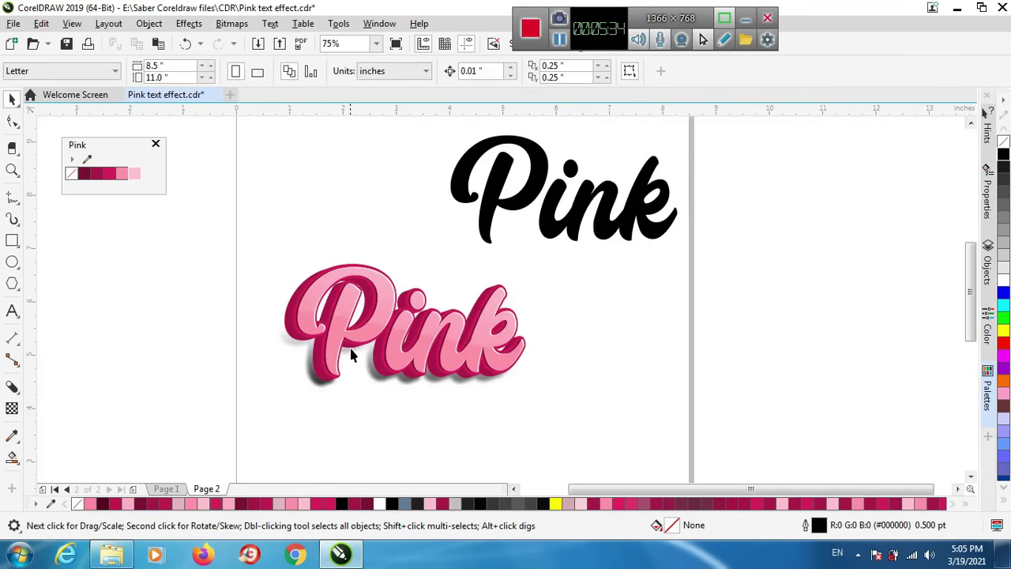
{"action": "scroll", "coordinate": [356, 391], "scroll_direction": "up", "scroll_amount": 2}
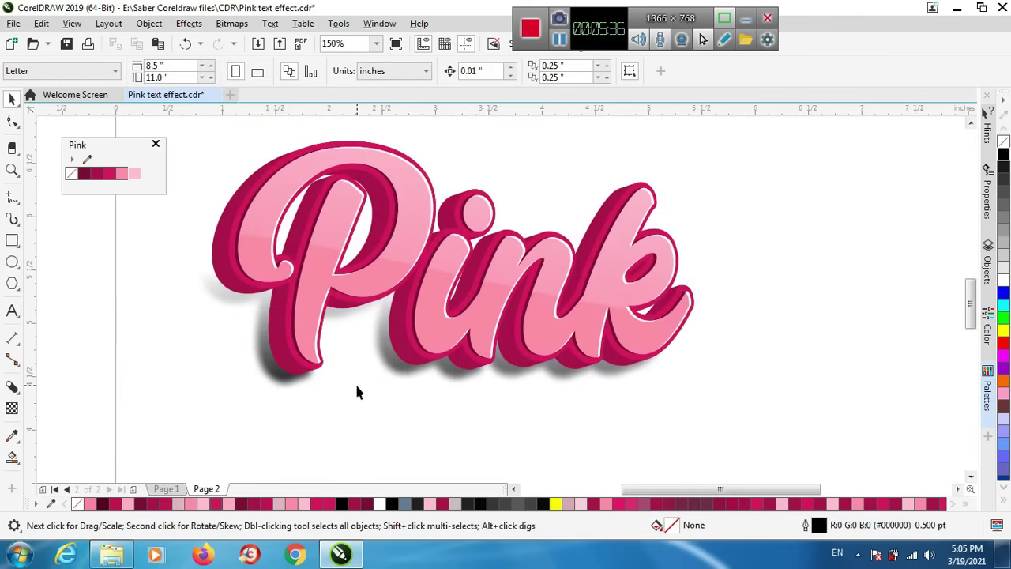
{"action": "scroll", "coordinate": [356, 389], "scroll_direction": "down", "scroll_amount": 2}
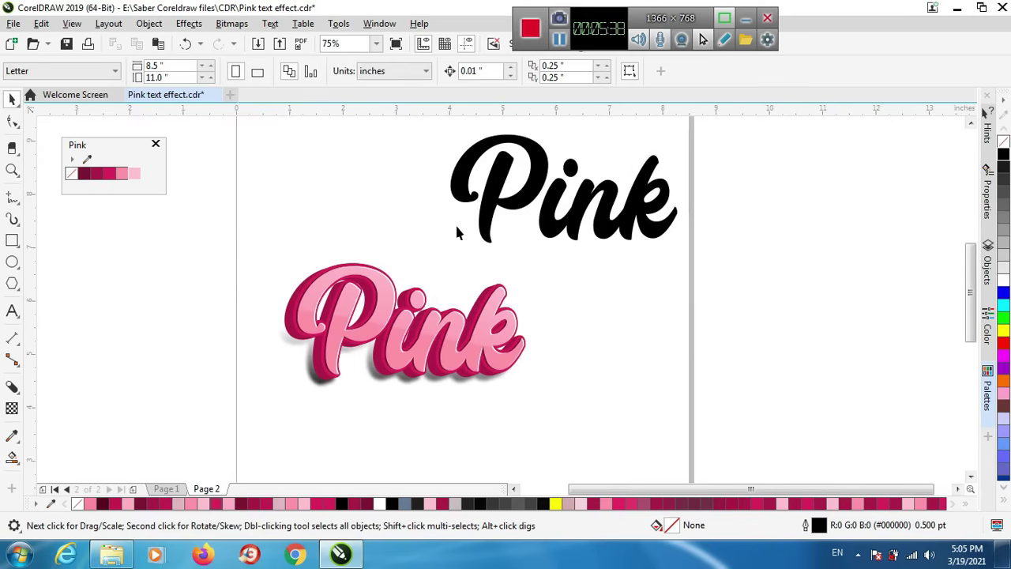
{"action": "left_click_drag", "start_coordinate": [488, 218], "coordinate": [649, 202]}
- Draw a rectangle framing the whole pink artwork
{"action": "left_click", "coordinate": [157, 409]}
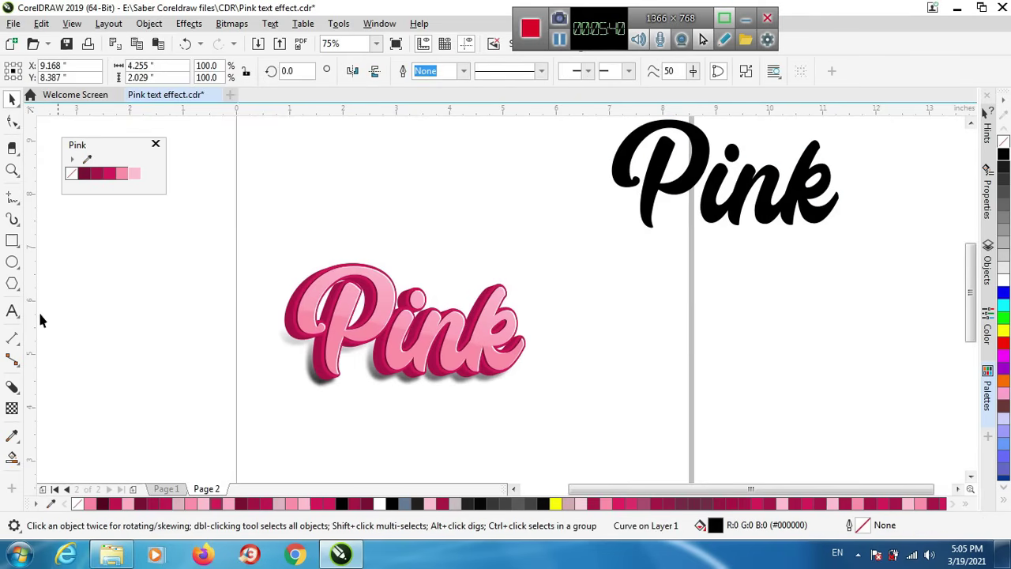
{"action": "left_click", "coordinate": [12, 241]}
{"action": "left_click_drag", "start_coordinate": [238, 215], "coordinate": [561, 432]}
- Fill the background rectangle with a light pink swatch and deselect to view the result
{"action": "left_click", "coordinate": [609, 503]}
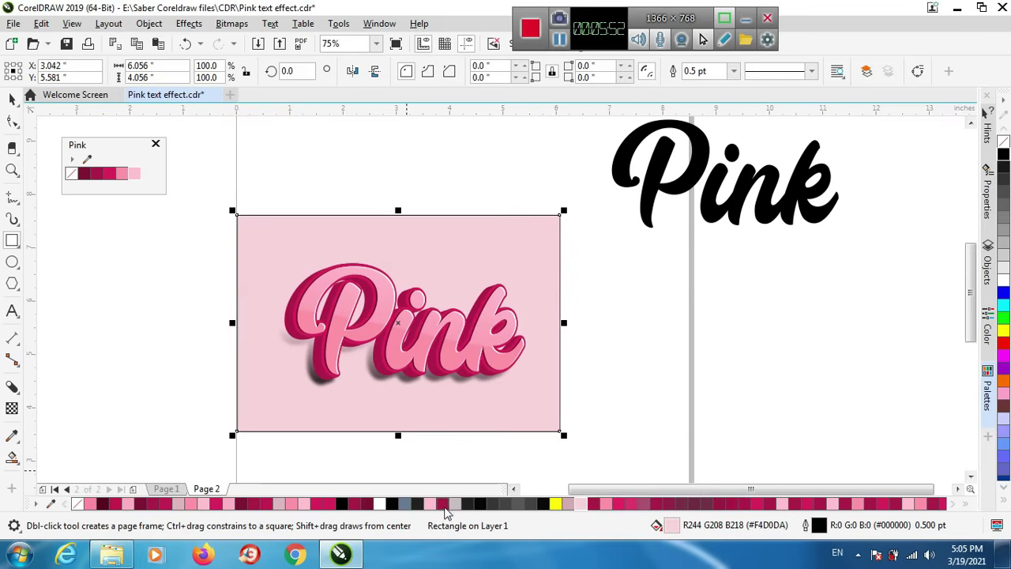
{"action": "scroll", "coordinate": [399, 451], "scroll_direction": "up", "scroll_amount": 2}
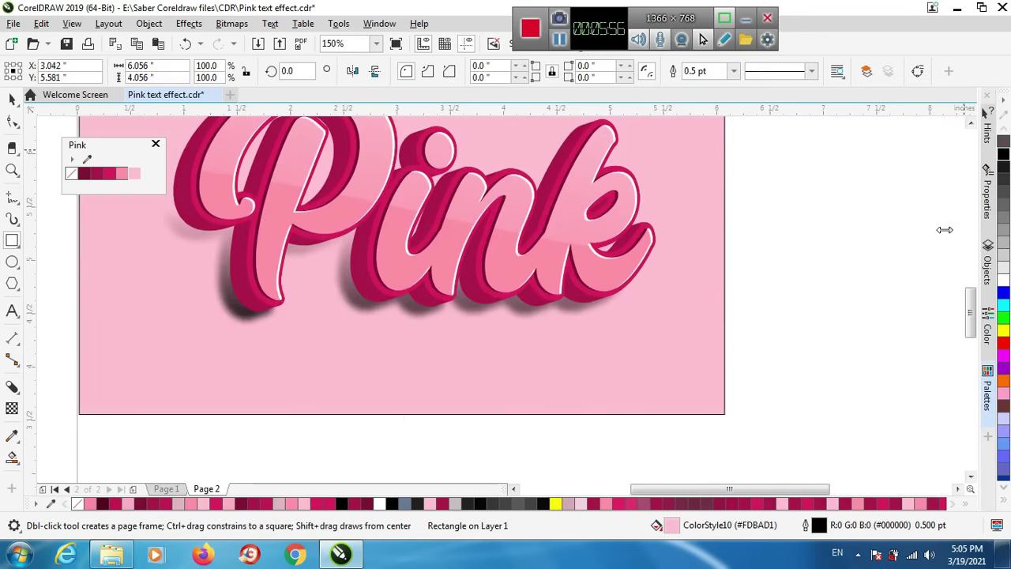
{"action": "left_click_drag", "start_coordinate": [970, 312], "coordinate": [970, 299]}
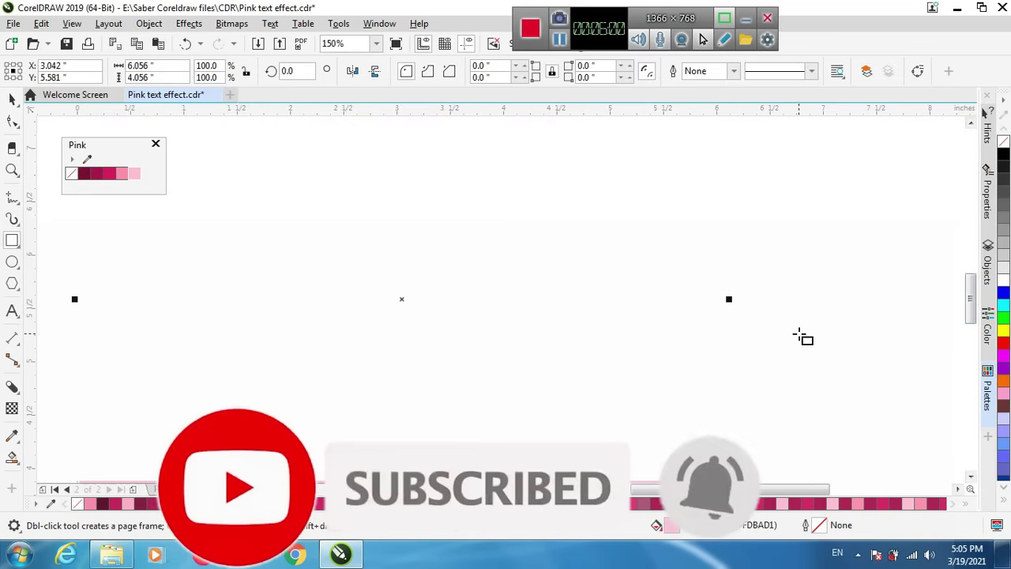
{"action": "left_click", "coordinate": [11, 97]}
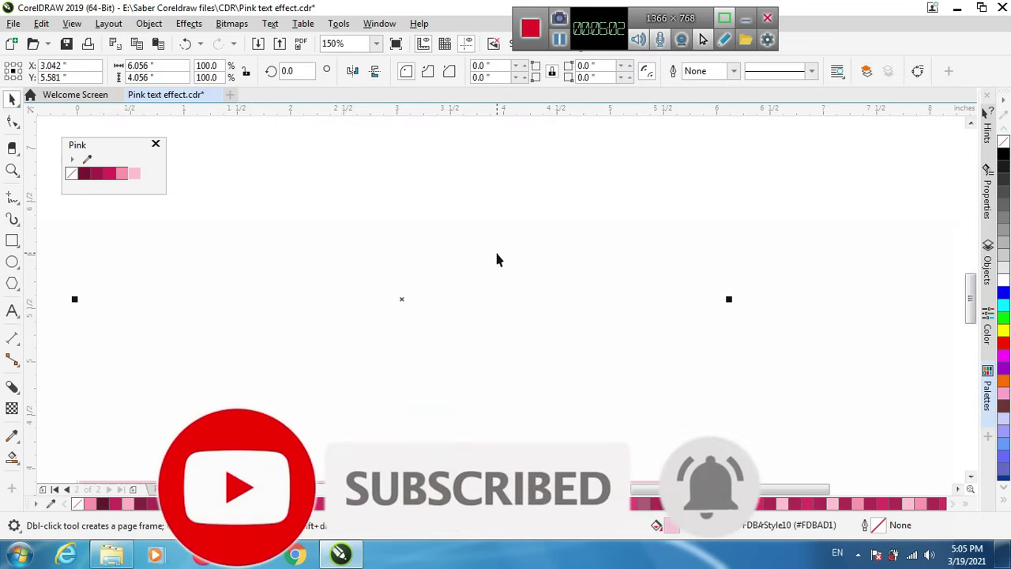
{"action": "scroll", "coordinate": [500, 269], "scroll_direction": "down", "scroll_amount": 2}
{"action": "scroll", "coordinate": [499, 269], "scroll_direction": "up", "scroll_amount": 2}
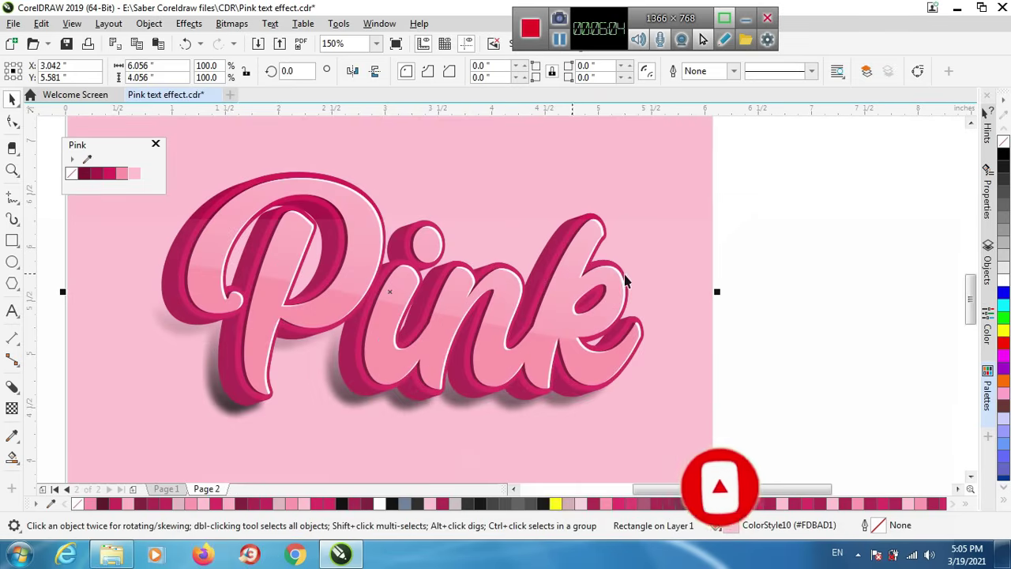
{"action": "left_click", "coordinate": [777, 291]}
{"action": "left_click", "coordinate": [528, 28]}
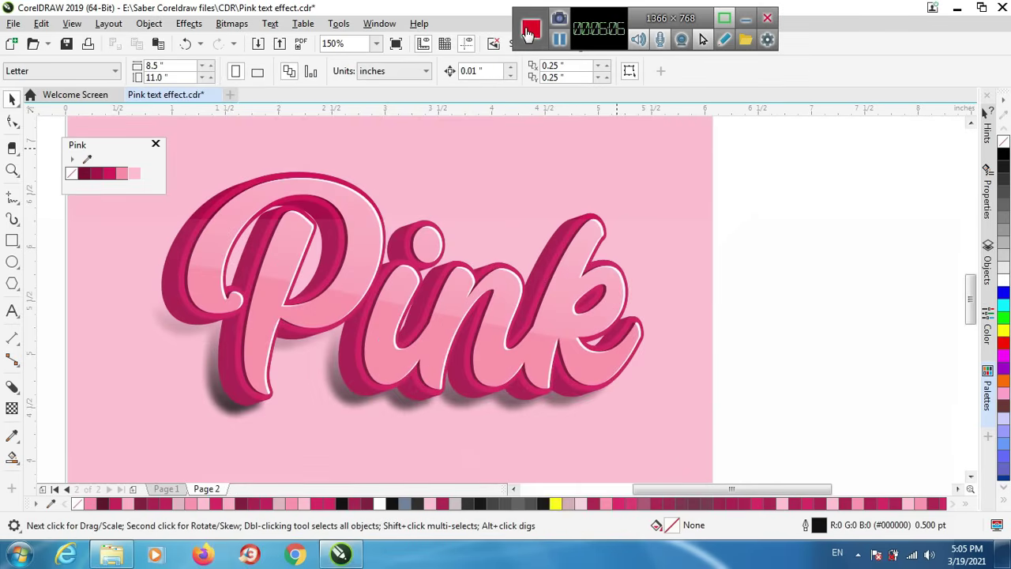